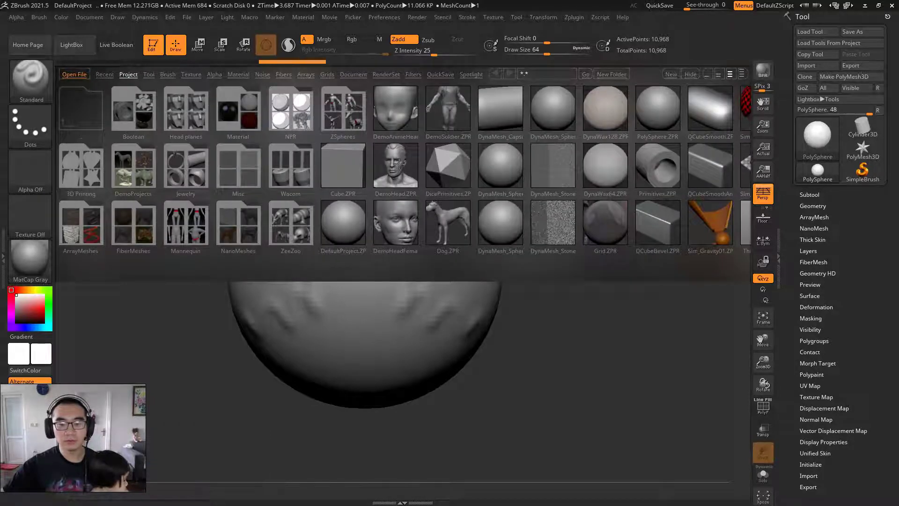
Load the DemoHead.ZPR sample project from LightBox and turn the bust to face the front.
double_click(398, 164)
click(482, 285)
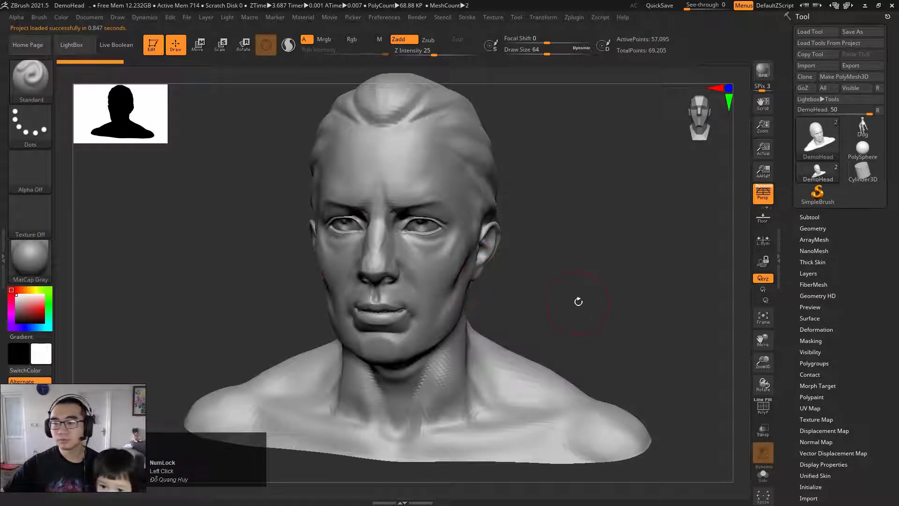
drag(578, 301, 690, 254)
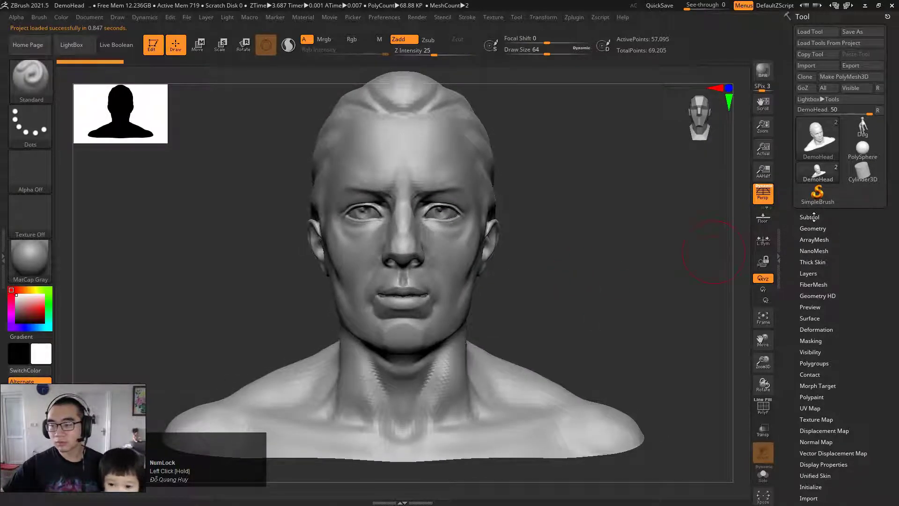
Switch the active tool back and forth between Dog and DemoHead, ending with DemoHead on the canvas.
click(863, 127)
click(818, 173)
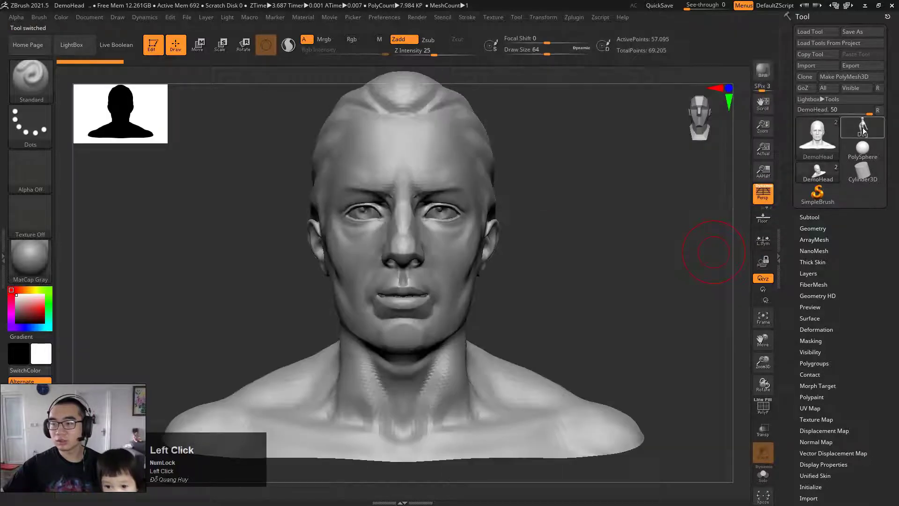
click(863, 129)
click(818, 173)
click(863, 129)
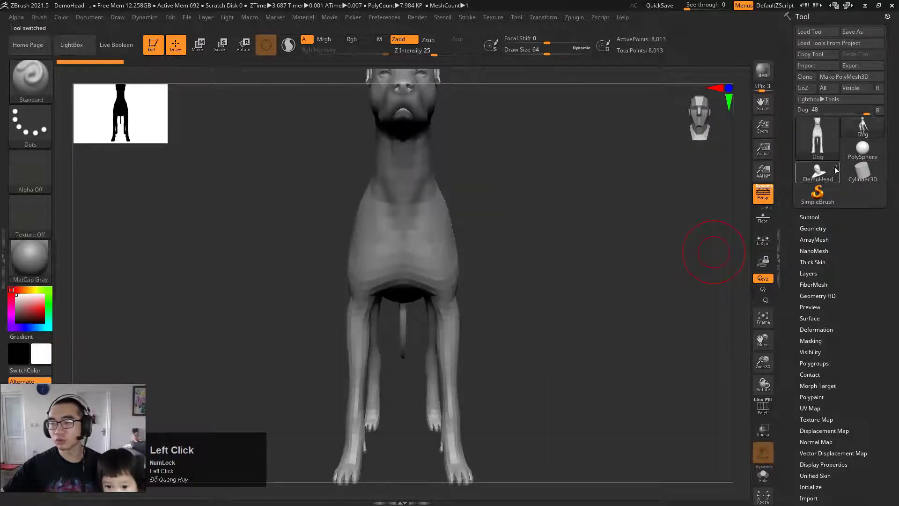
click(820, 174)
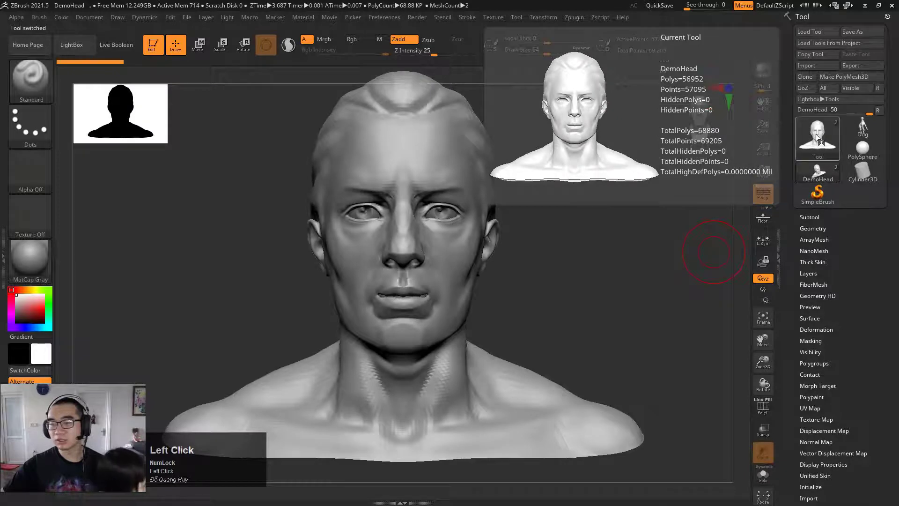
key(ctrl+shift+1)
mouse_move(794, 162)
mouse_down()
mouse_move(795, 177)
mouse_move(838, 182)
mouse_move(883, 162)
mouse_up()
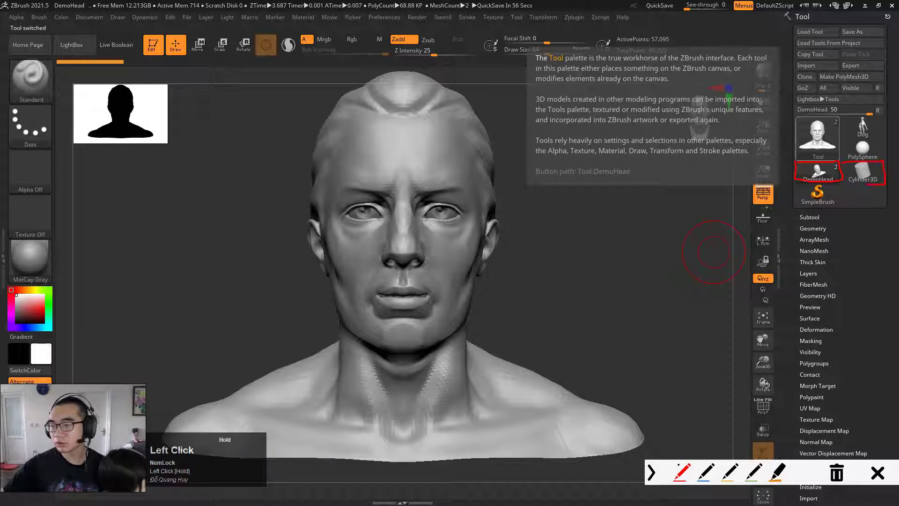
mouse_move(840, 139)
mouse_down()
mouse_move(870, 139)
mouse_move(884, 157)
mouse_up()
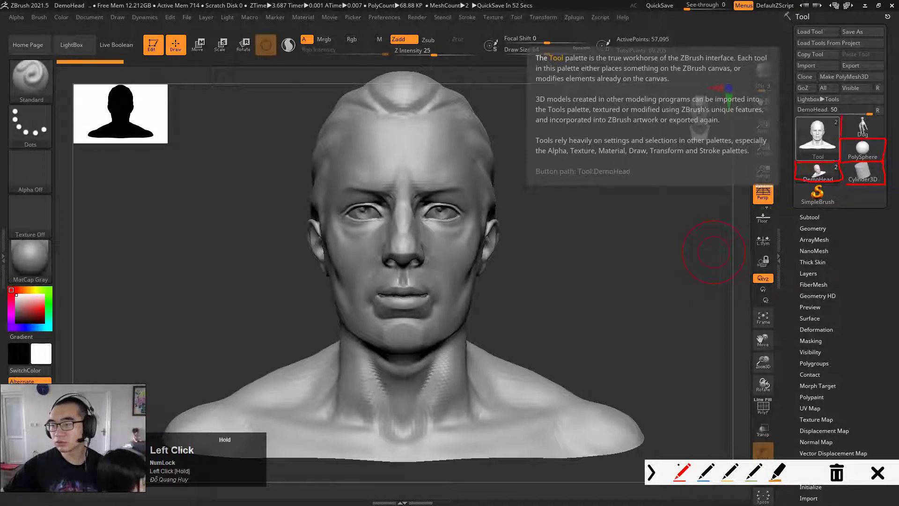
drag(841, 118, 862, 116)
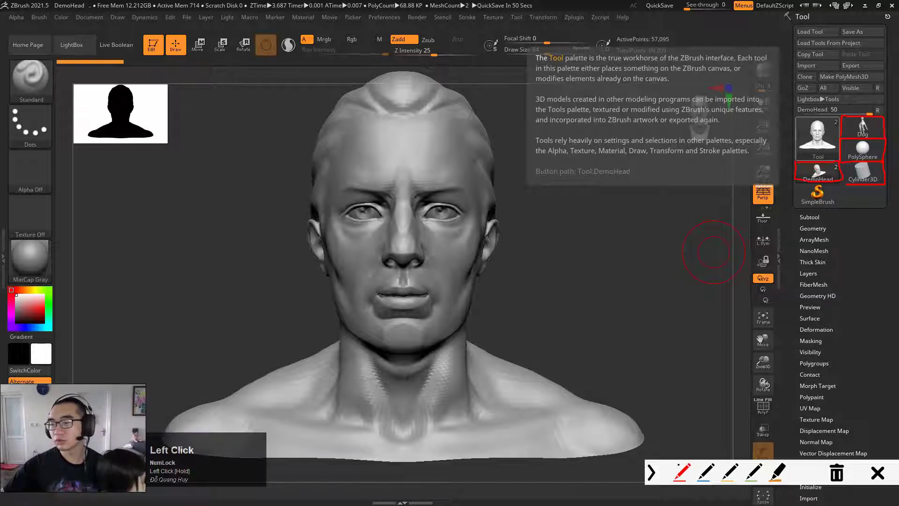
drag(817, 143, 820, 140)
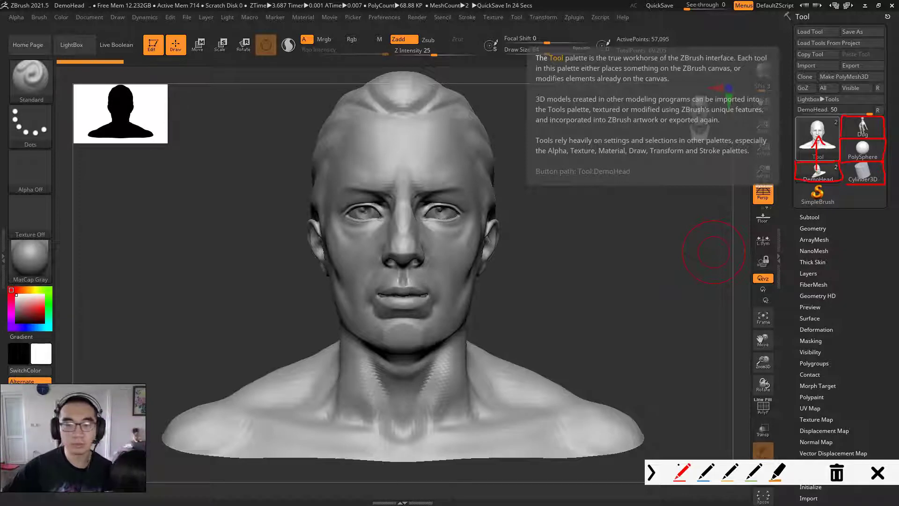
key(Escape)
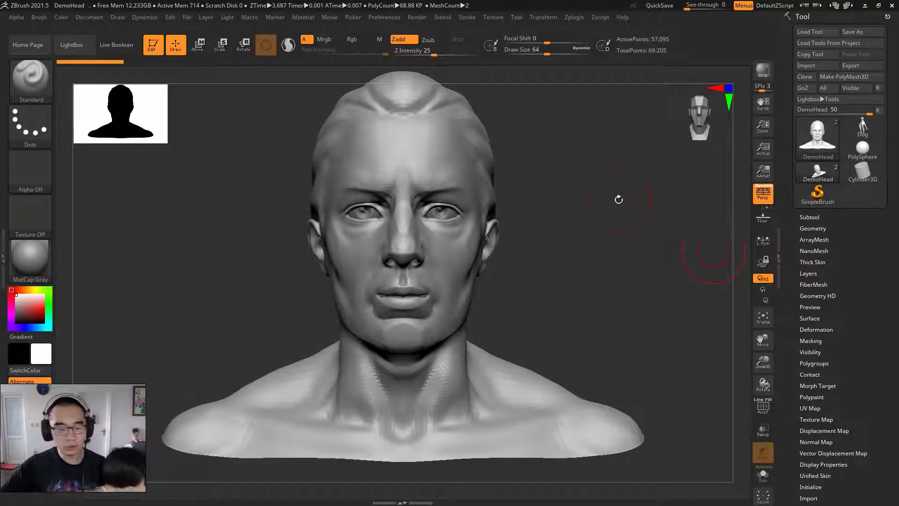
key(ctrl)
key(ctrl+s)
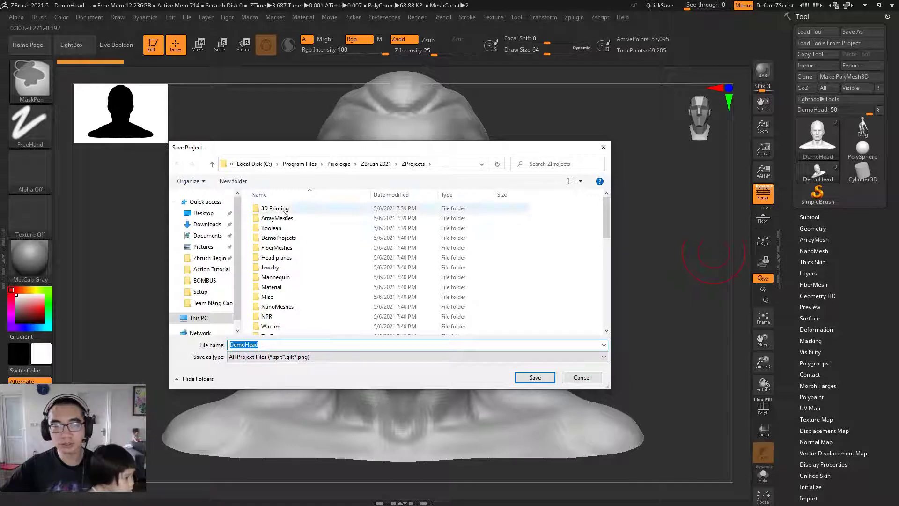
click(203, 214)
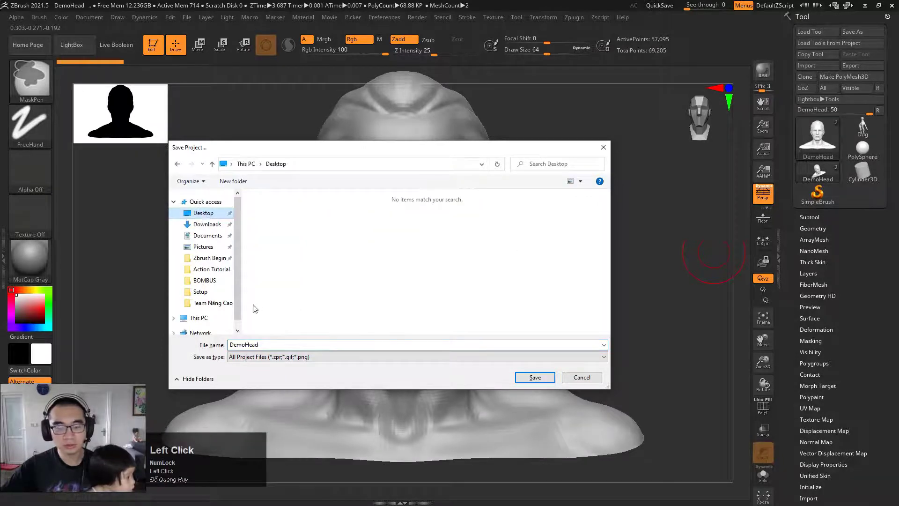
click(266, 345)
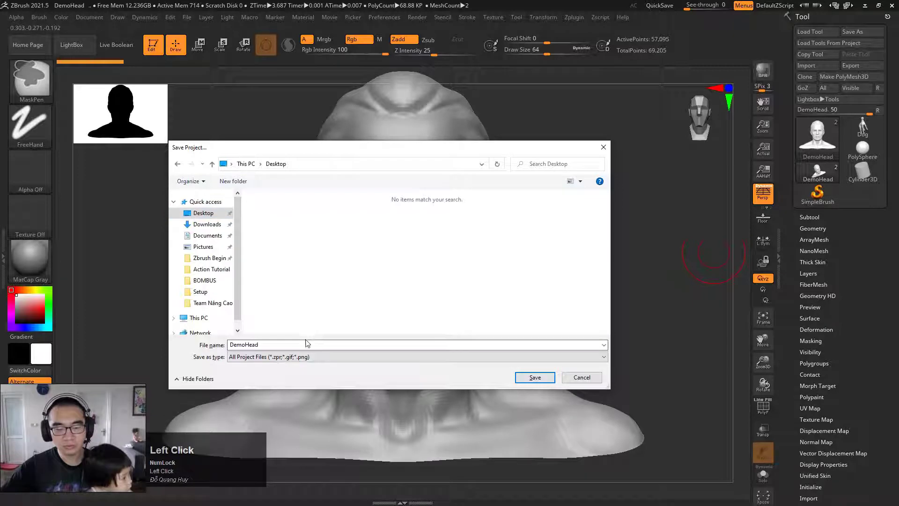
double_click(269, 345)
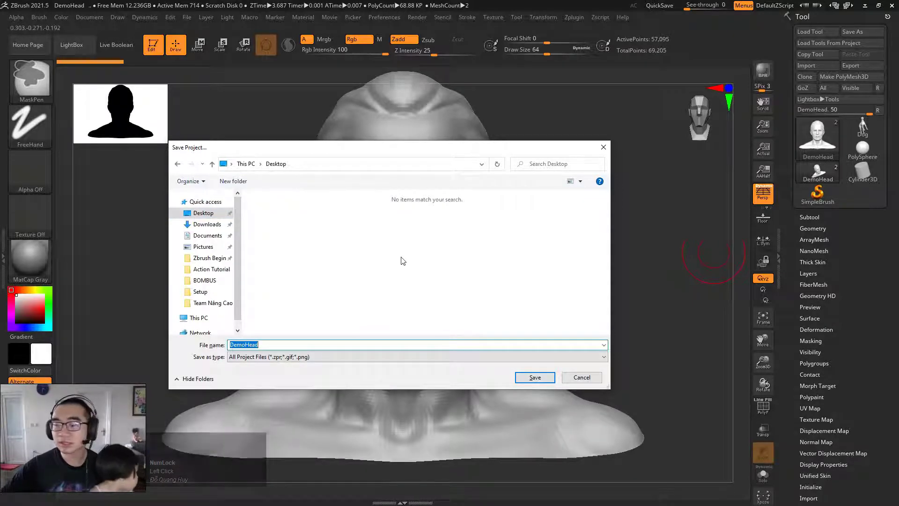
drag(351, 152, 359, 160)
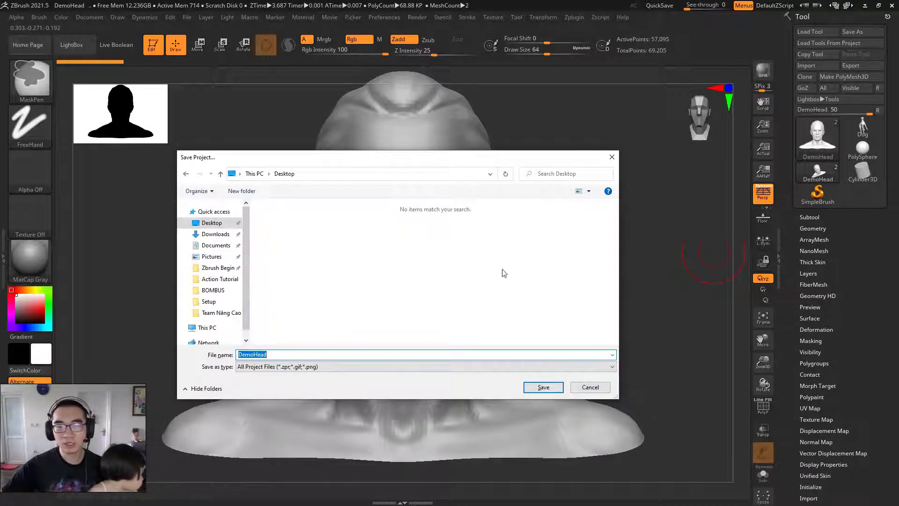
click(589, 386)
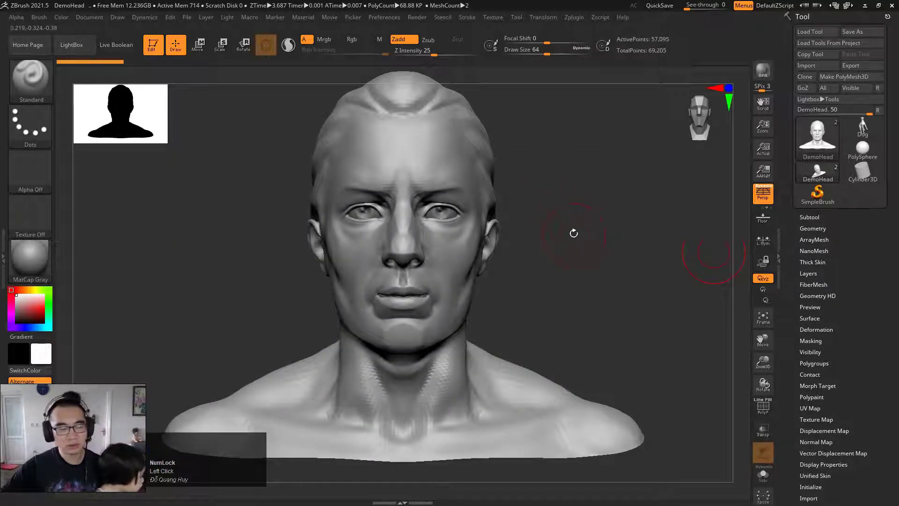
Examine the DemoHead bust from three-quarter, side and front views.
mouse_move(576, 236)
mouse_down()
mouse_move(554, 245)
mouse_move(424, 184)
mouse_move(428, 193)
mouse_up()
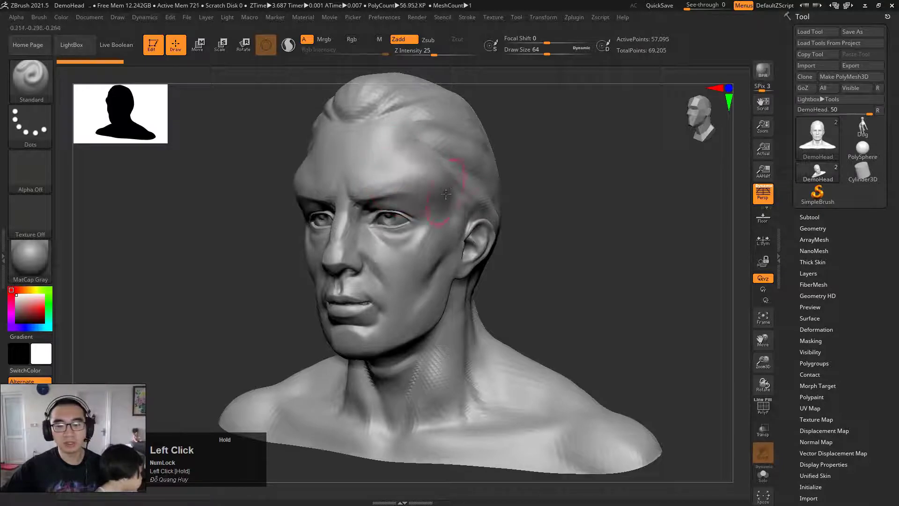
key(ctrl+z)
mouse_move(555, 311)
mouse_down()
mouse_move(584, 265)
mouse_move(550, 296)
mouse_up()
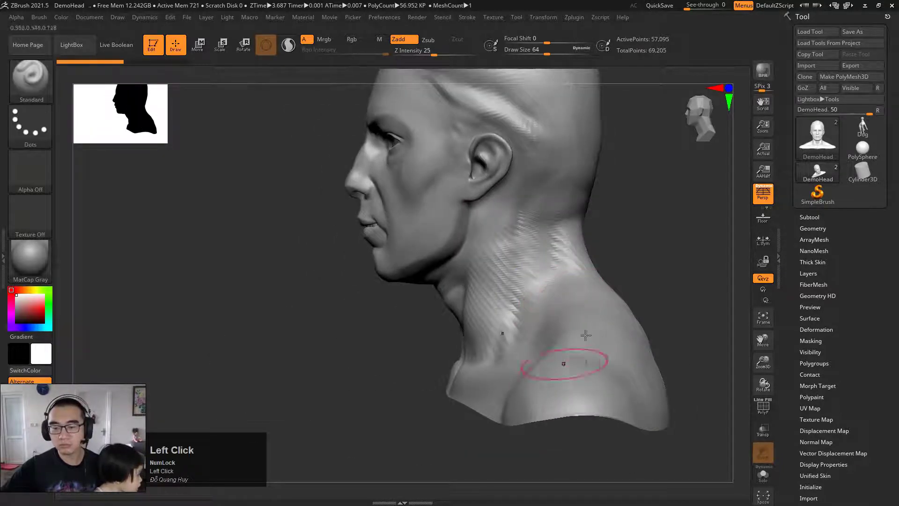
shift+drag(623, 280, 594, 239)
mouse_move(643, 357)
mouse_down()
mouse_move(678, 357)
mouse_move(646, 372)
mouse_move(691, 358)
mouse_up()
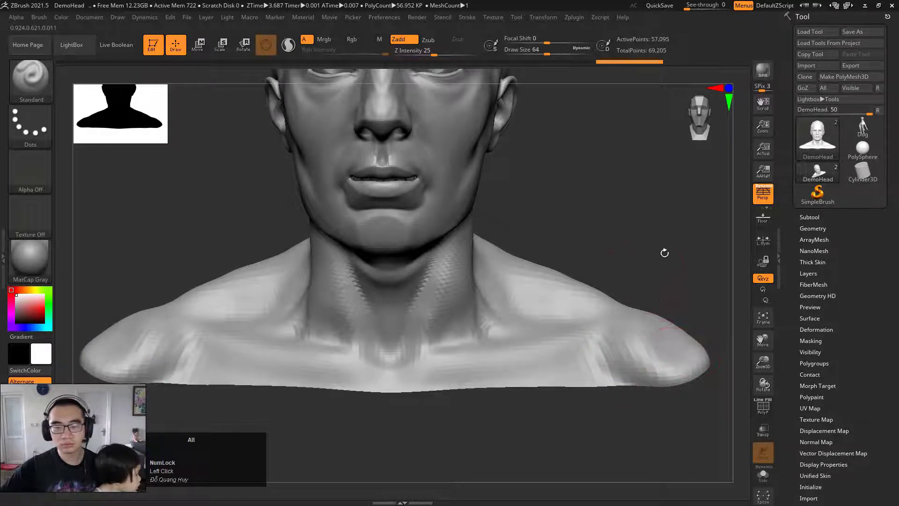
mouse_move(662, 251)
mouse_down()
mouse_move(592, 322)
mouse_move(681, 363)
mouse_move(662, 367)
mouse_move(642, 356)
mouse_up()
ctrl+right_drag(648, 212, 624, 242)
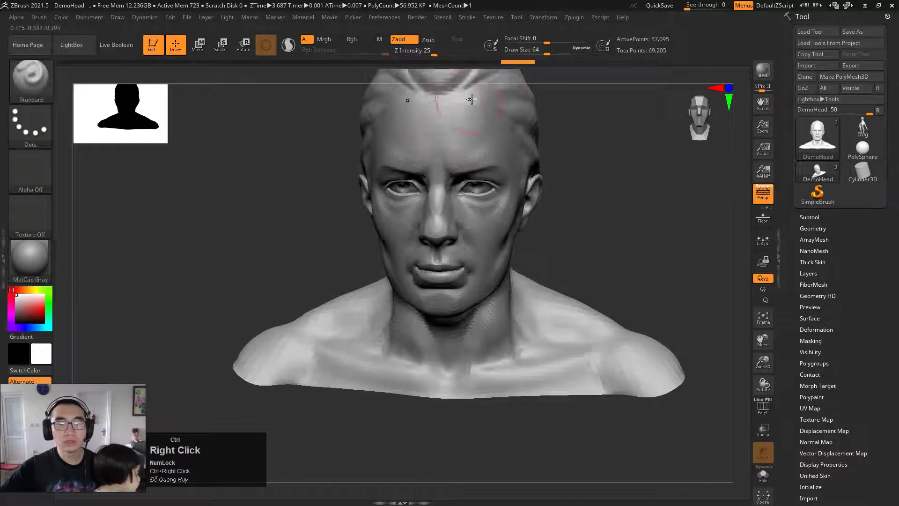
mouse_move(518, 61)
ctrl+mouse_down()
mouse_move(342, 70)
mouse_move(238, 63)
mouse_move(430, 63)
mouse_move(72, 62)
mouse_move(523, 63)
ctrl+mouse_up()
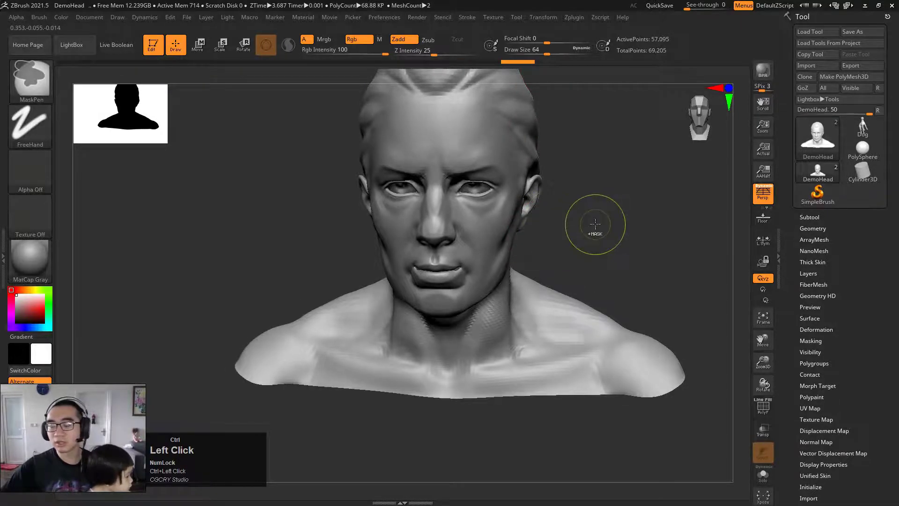
Save the project to the Desktop under the file name DemoHead.
key(ctrl+s)
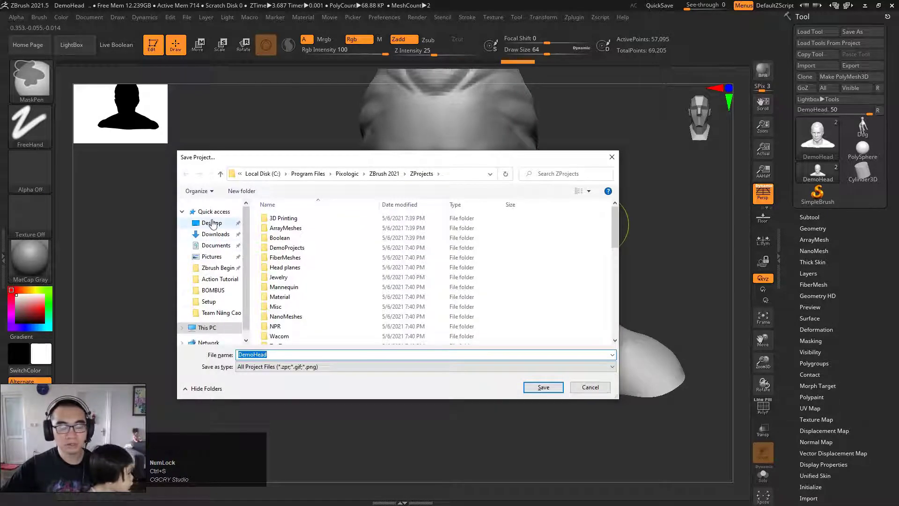
click(212, 223)
click(503, 356)
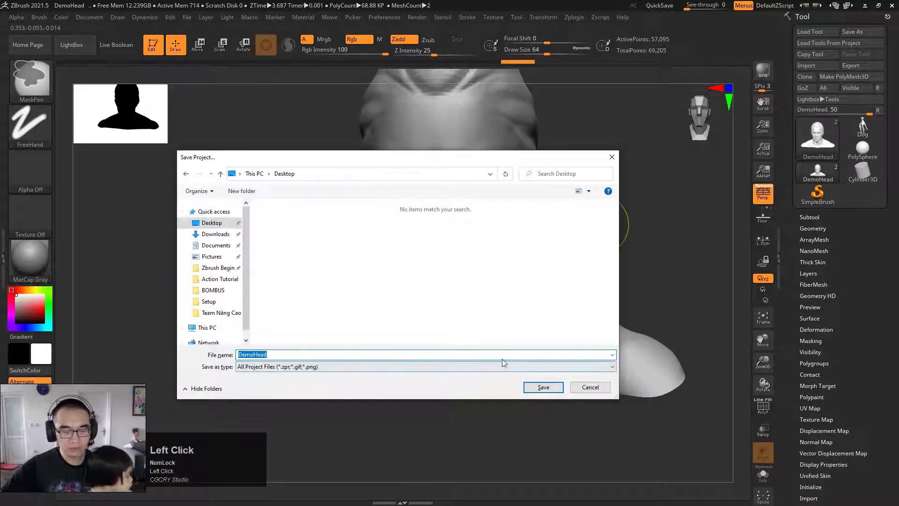
click(543, 387)
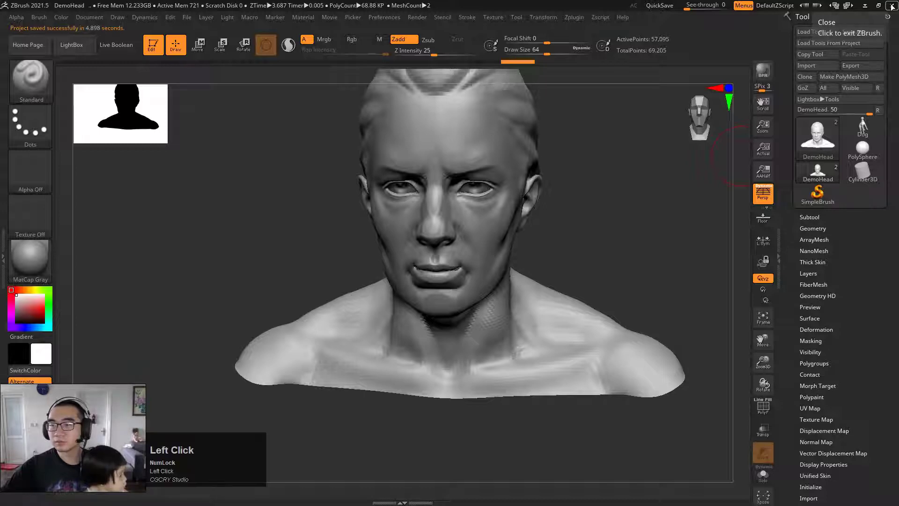
Exit ZBrush, start it again and dismiss its home page.
click(891, 5)
click(476, 283)
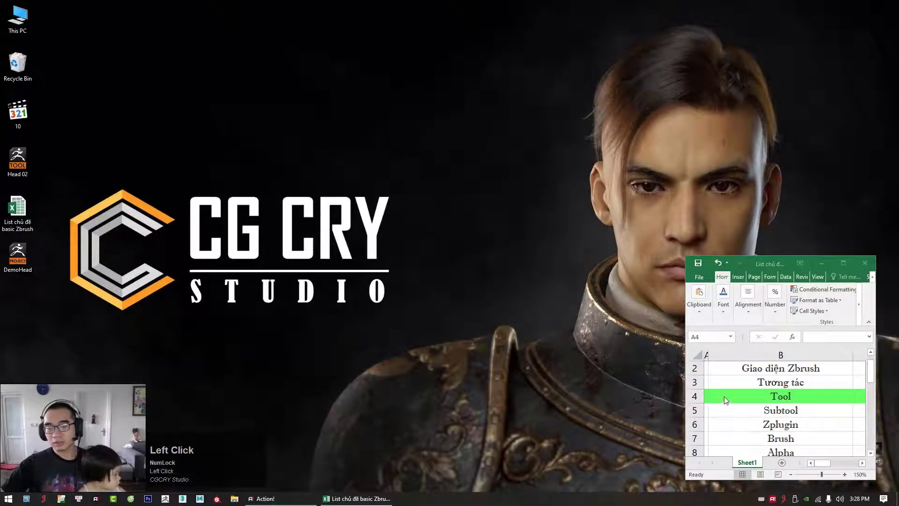
click(772, 412)
click(546, 305)
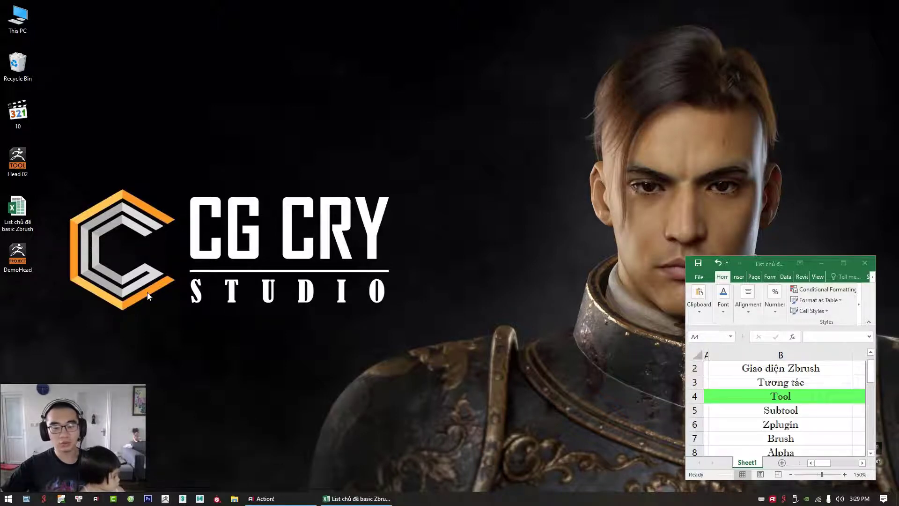
click(165, 498)
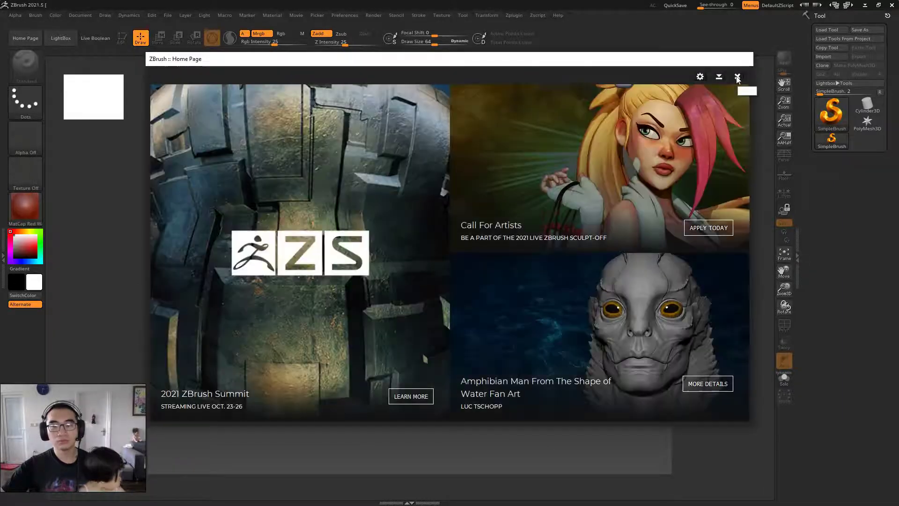
click(737, 78)
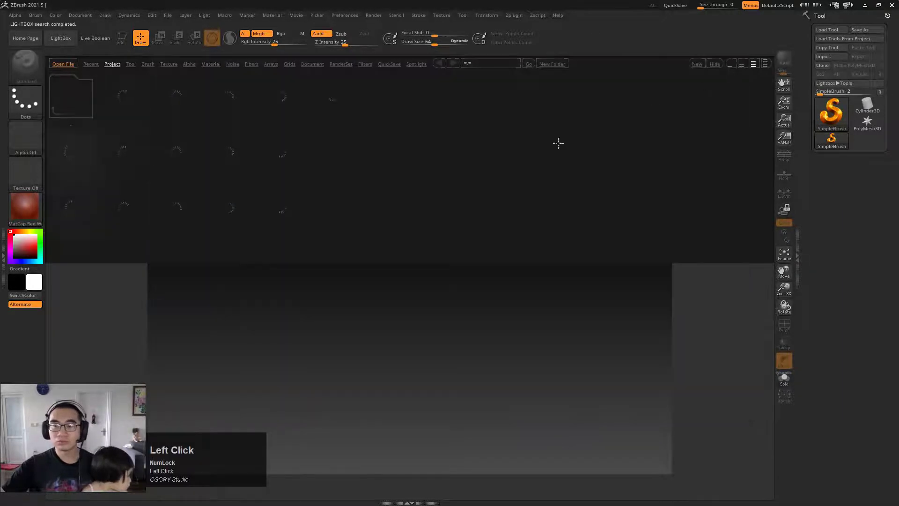
Start loading a project, select DemoHead on the Desktop and check its file properties.
key(ctrl+o)
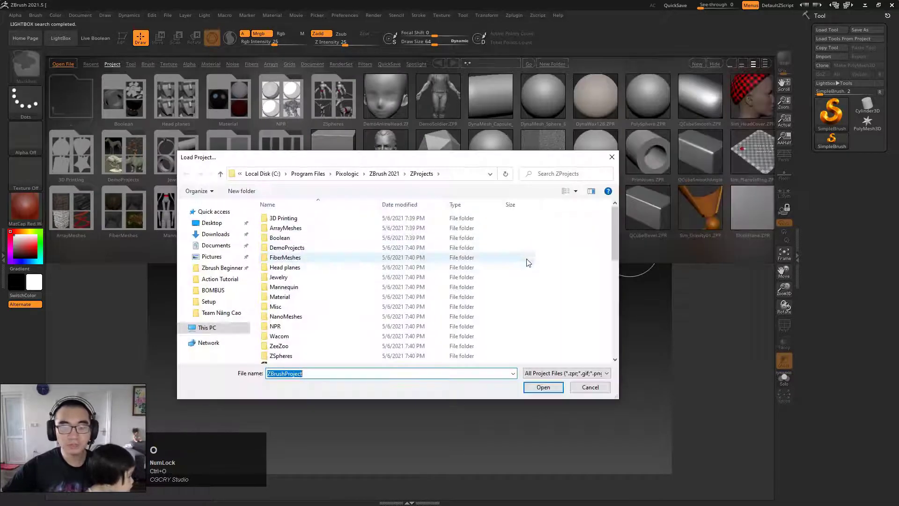
click(235, 224)
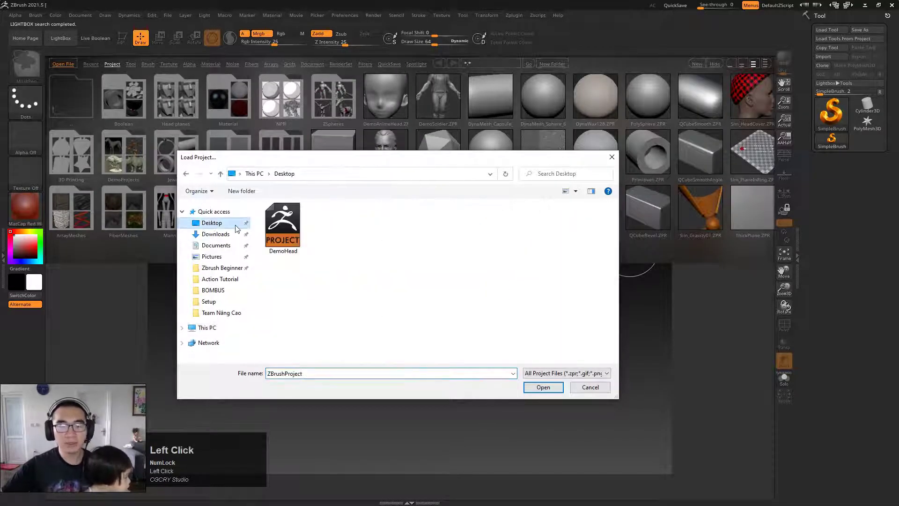
click(286, 234)
right_click(284, 241)
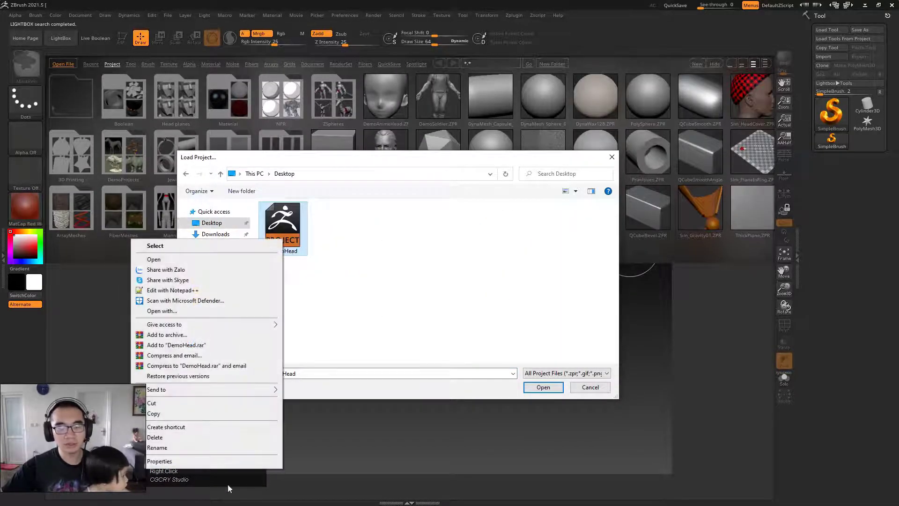
click(170, 459)
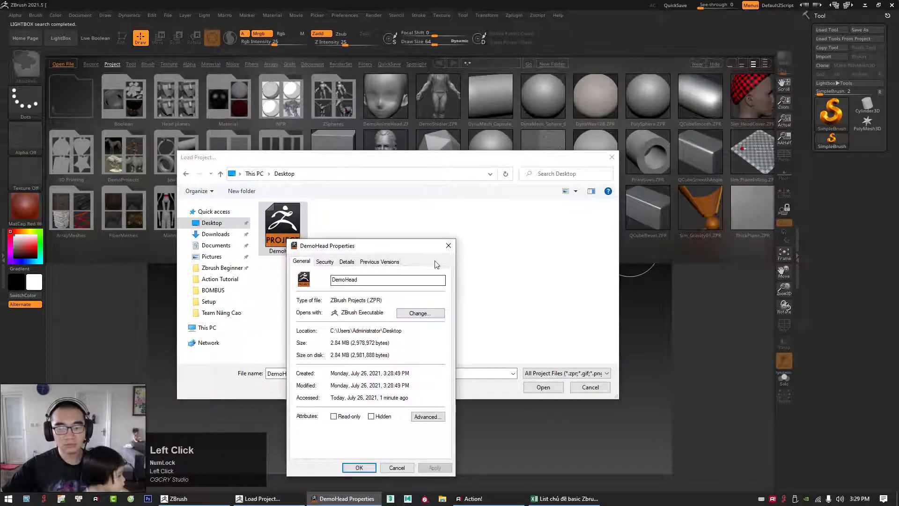
click(448, 245)
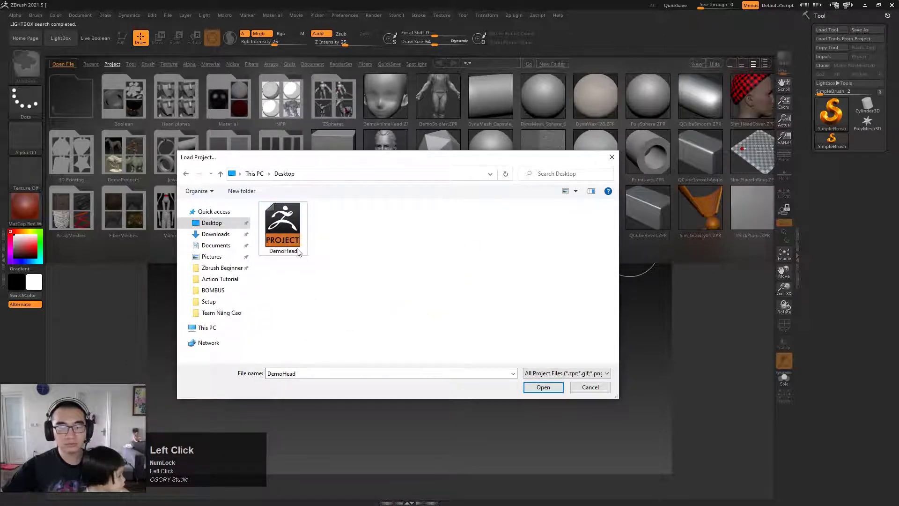
Open the selected DemoHead project and hide LightBox to show the bust.
click(543, 388)
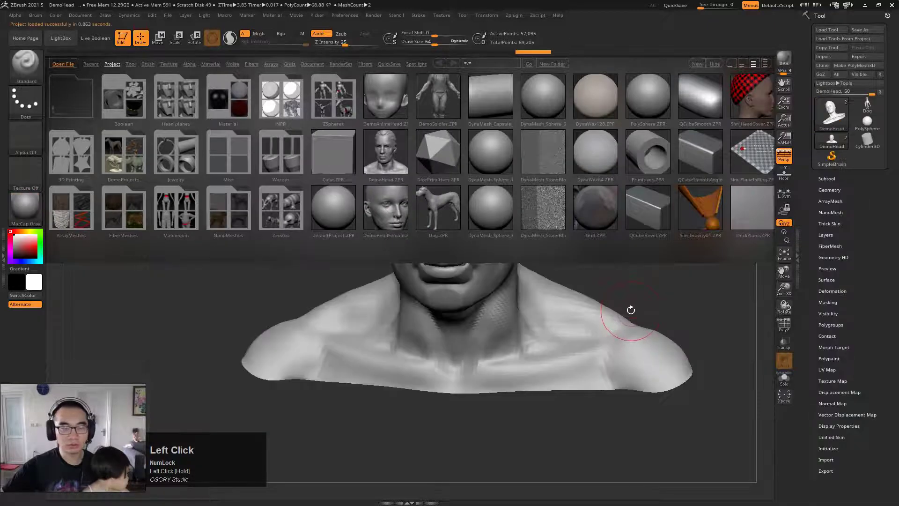
key(comma)
drag(664, 248, 596, 272)
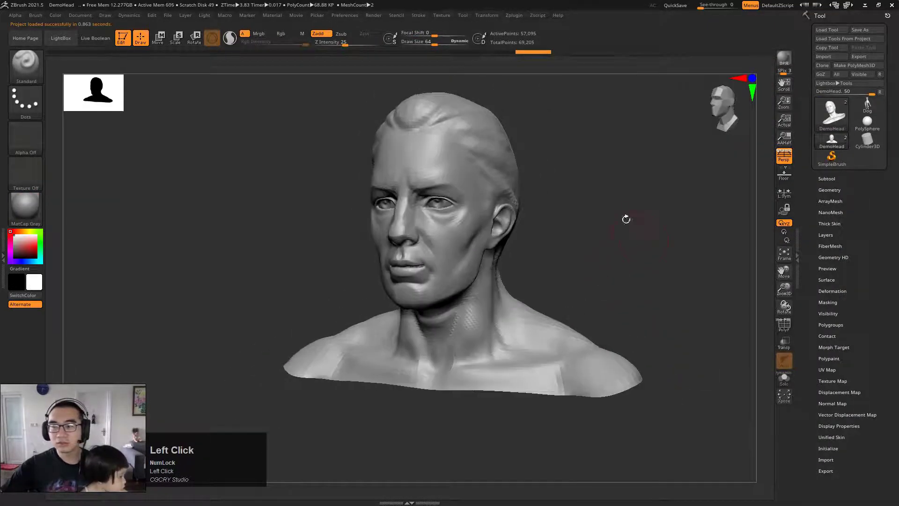
alt+drag(626, 217, 520, 202)
click(838, 157)
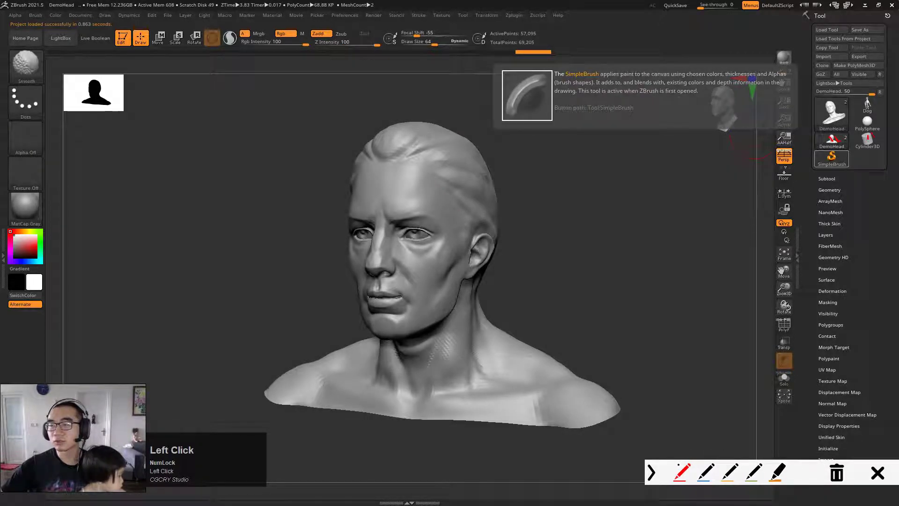
mouse_move(821, 10)
mouse_down()
mouse_move(808, 113)
mouse_move(828, 140)
mouse_move(825, 128)
mouse_up()
mouse_move(829, 92)
mouse_down()
mouse_move(860, 121)
mouse_move(847, 123)
mouse_up()
drag(809, 41, 804, 80)
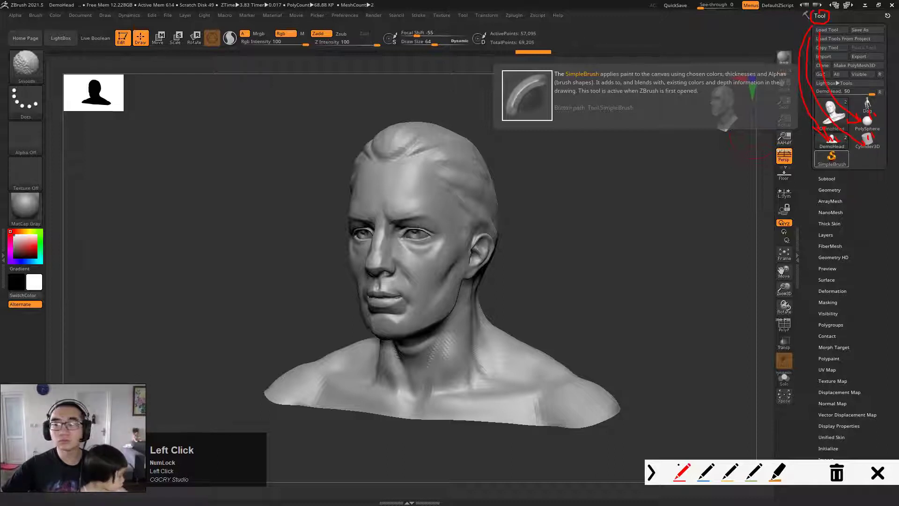
key(Num_Lock)
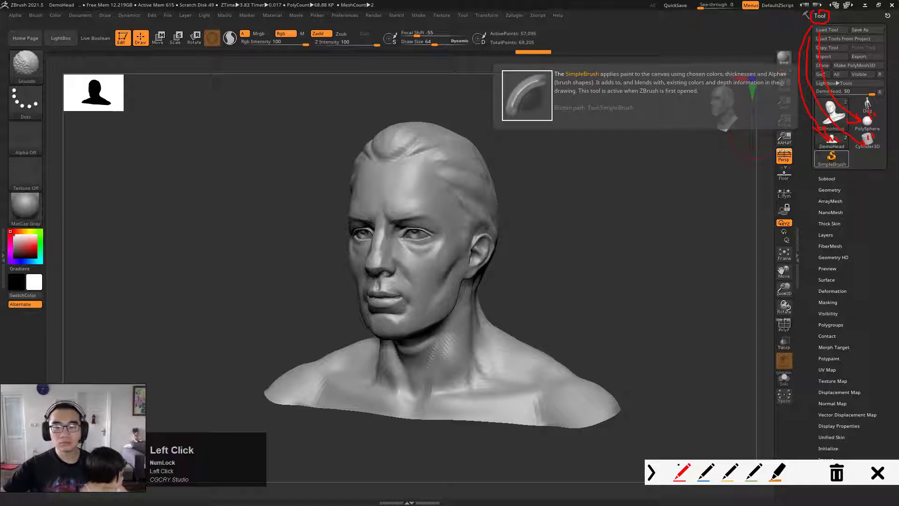
key(Escape)
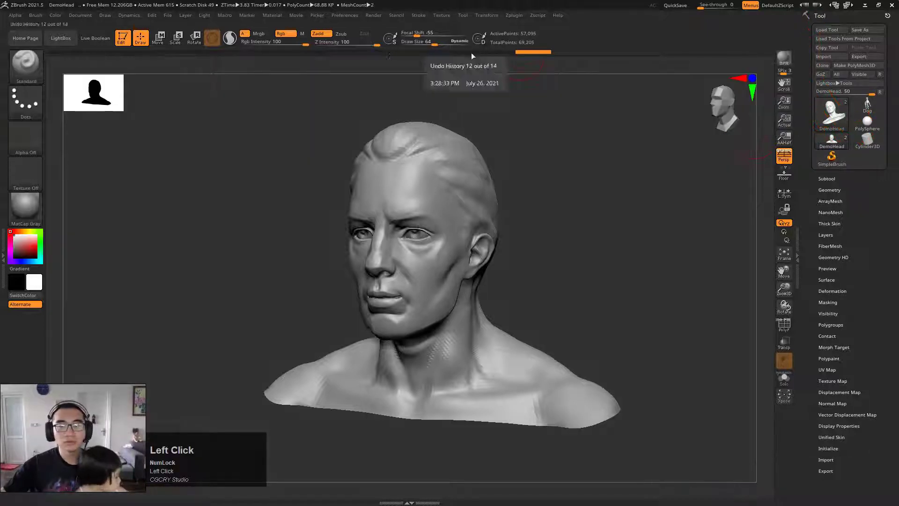
mouse_move(525, 53)
mouse_down()
mouse_move(66, 53)
mouse_move(518, 59)
mouse_move(72, 58)
mouse_move(459, 58)
mouse_move(242, 57)
mouse_move(414, 61)
mouse_move(74, 55)
mouse_move(555, 54)
mouse_up()
shift+drag(603, 201, 891, 150)
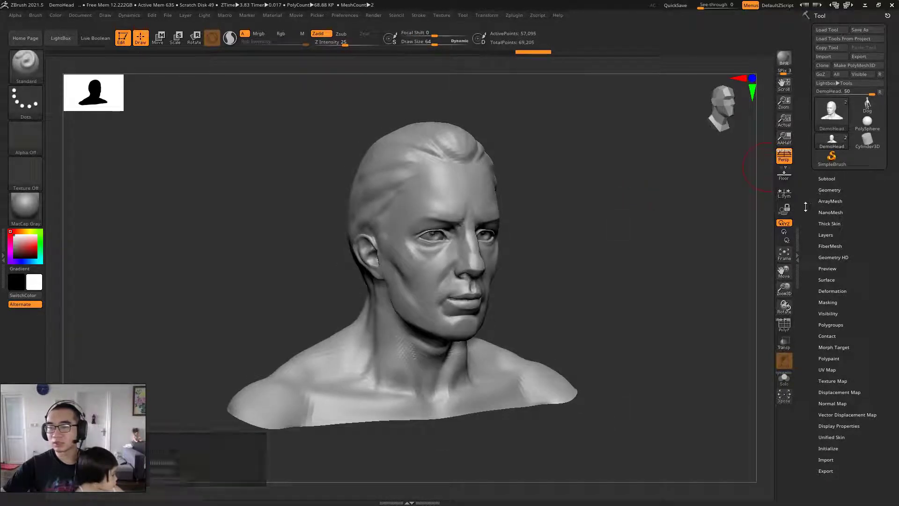
Expand the Subtool list and switch the active tool between Cylinder3D, DemoHead, Dog and PolySphere, declining to leave edit mode for SimpleBrush.
click(827, 178)
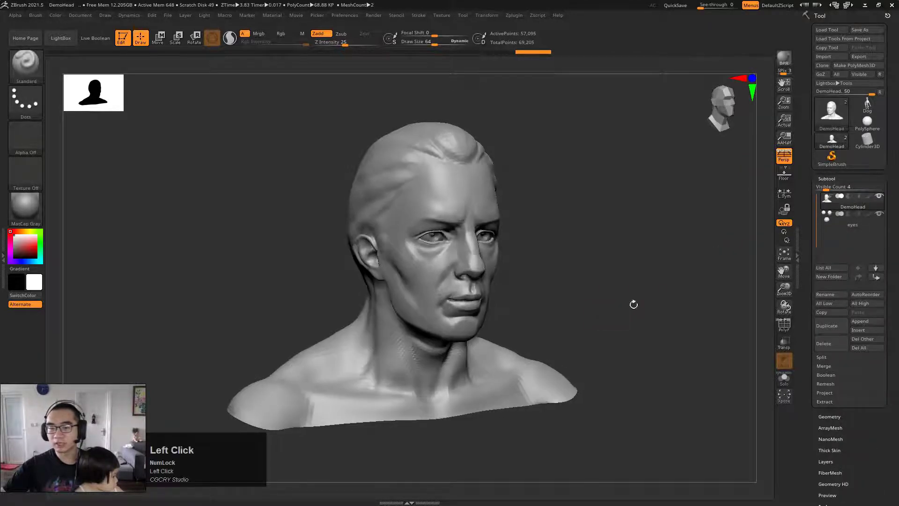
click(876, 142)
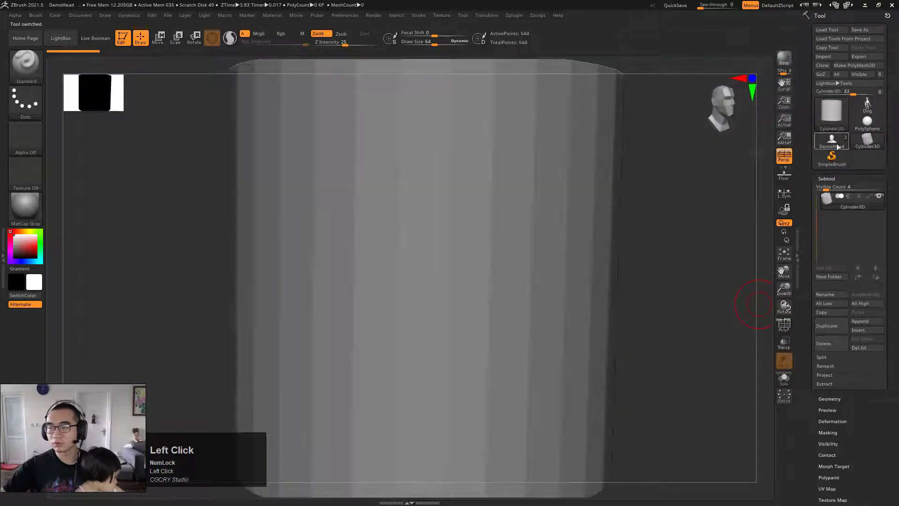
click(835, 142)
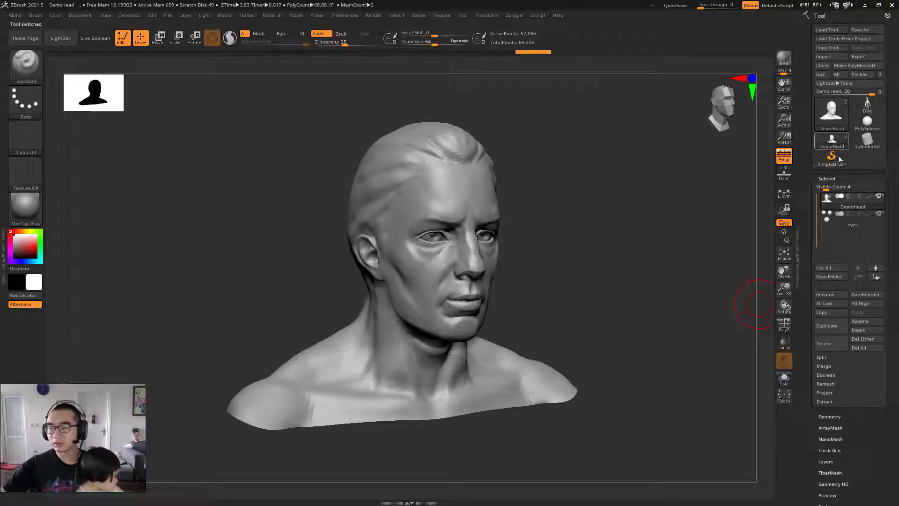
click(833, 142)
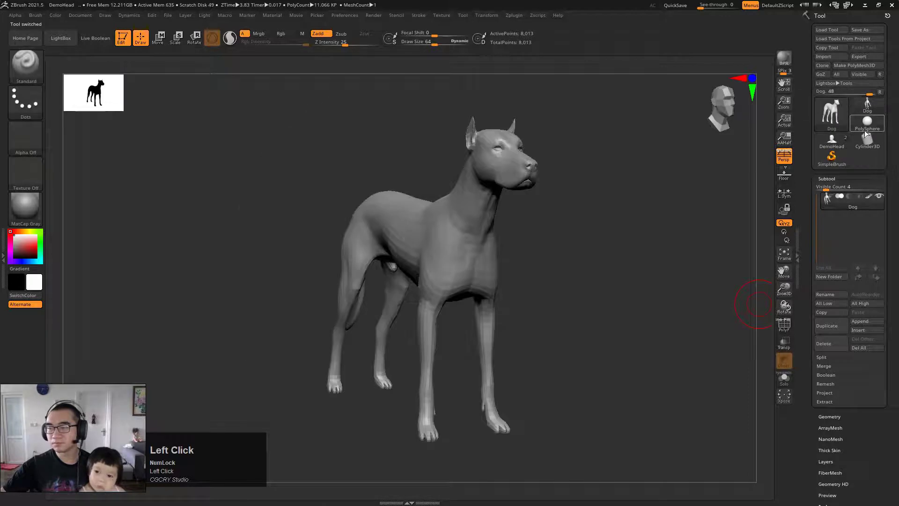
click(866, 125)
click(865, 147)
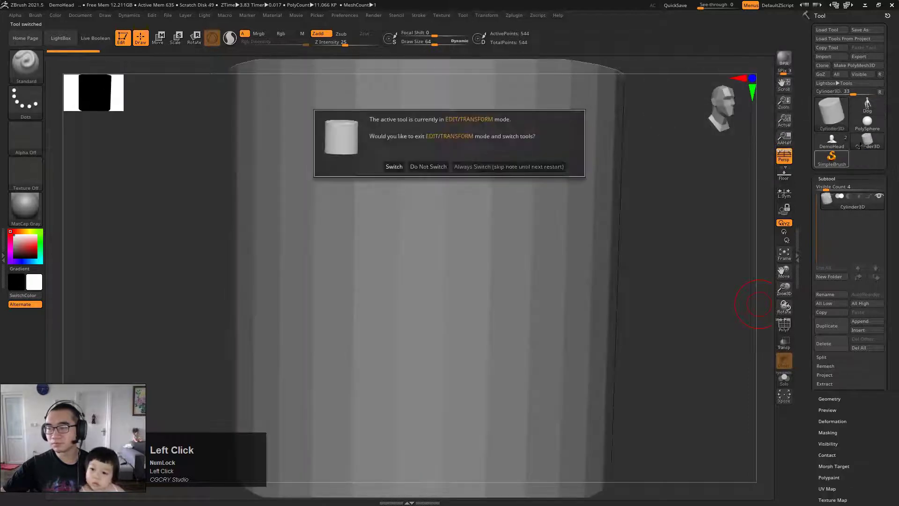
click(420, 167)
Examine the Cylinder3D mesh from several angles and distances.
drag(658, 277, 668, 271)
ctrl+right_drag(668, 271, 614, 269)
drag(614, 269, 650, 283)
ctrl+right_drag(650, 283, 629, 256)
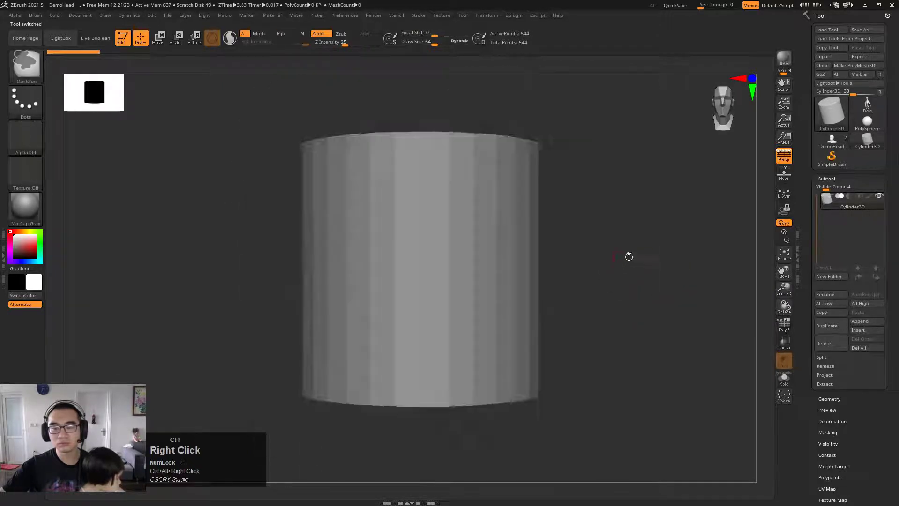
drag(628, 256, 638, 277)
ctrl+right_drag(638, 277, 607, 263)
drag(607, 262, 610, 299)
ctrl+right_drag(610, 299, 619, 310)
drag(619, 310, 634, 296)
mouse_move(603, 271)
alt+mouse_down()
mouse_move(601, 295)
mouse_move(634, 351)
mouse_move(633, 303)
mouse_move(746, 240)
alt+mouse_up()
Go through the DemoHead, Cylinder3D and PolySphere tools and make Dog the active tool.
click(831, 140)
click(867, 139)
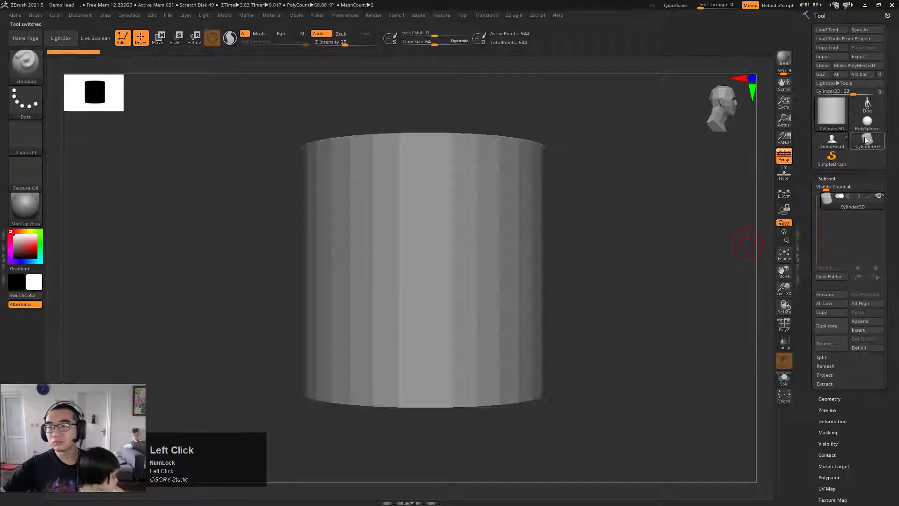
click(867, 121)
click(867, 104)
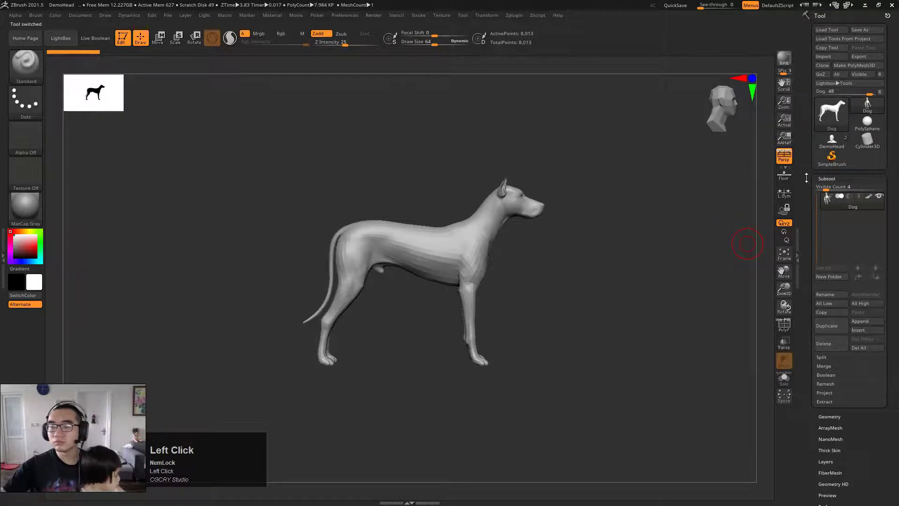
click(869, 109)
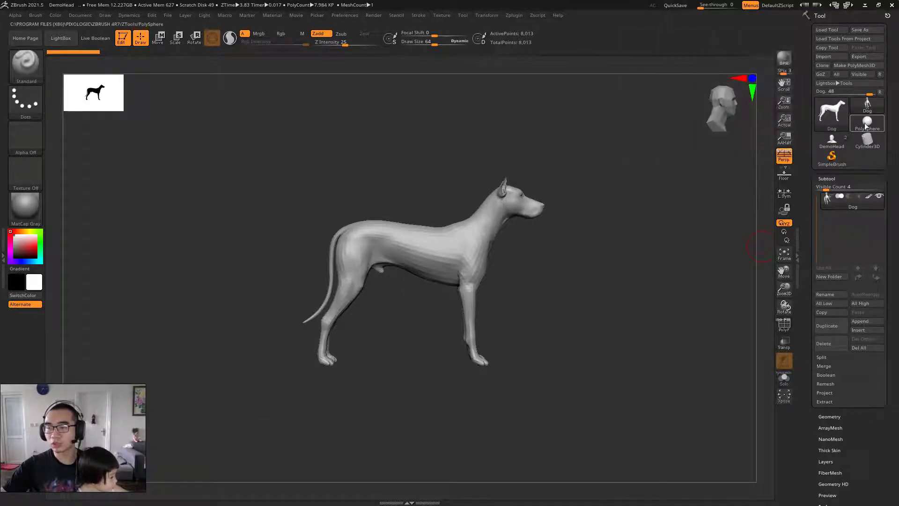
Append PolySphere to the Dog tool as a second subtool.
mouse_move(867, 108)
mouse_move(863, 128)
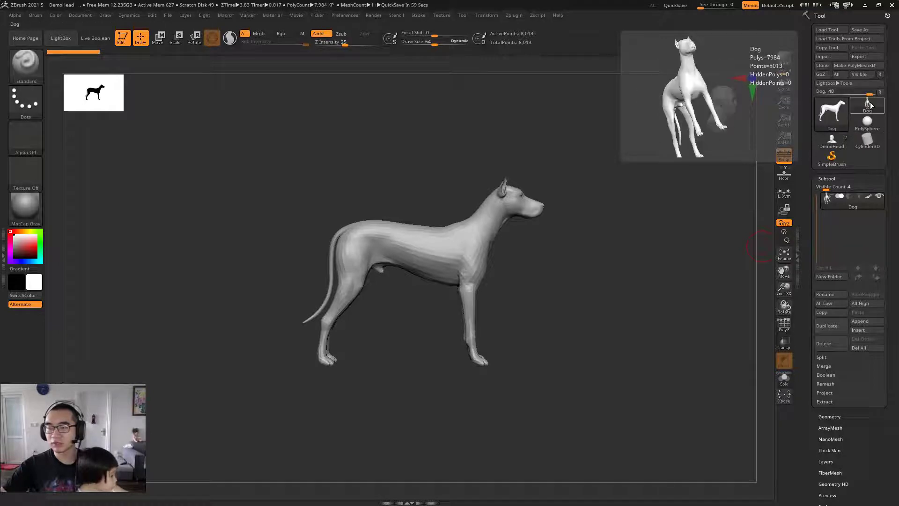
click(859, 320)
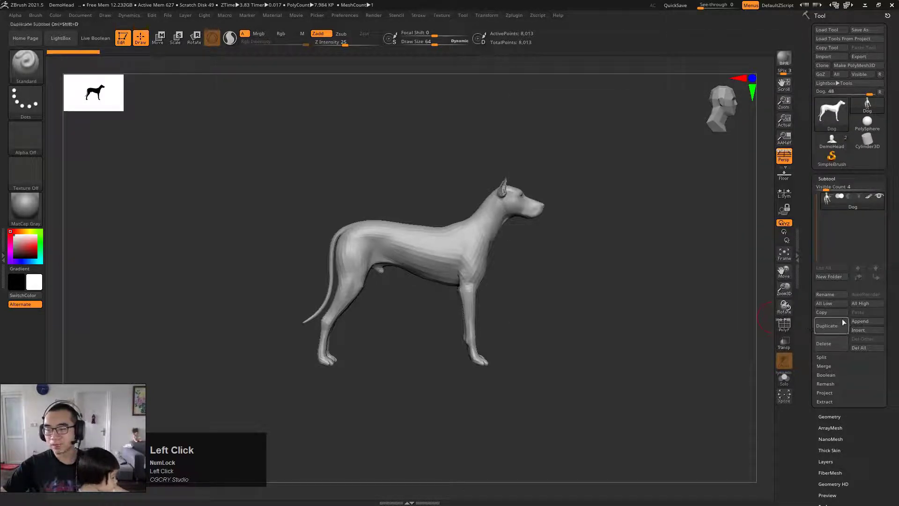
click(858, 322)
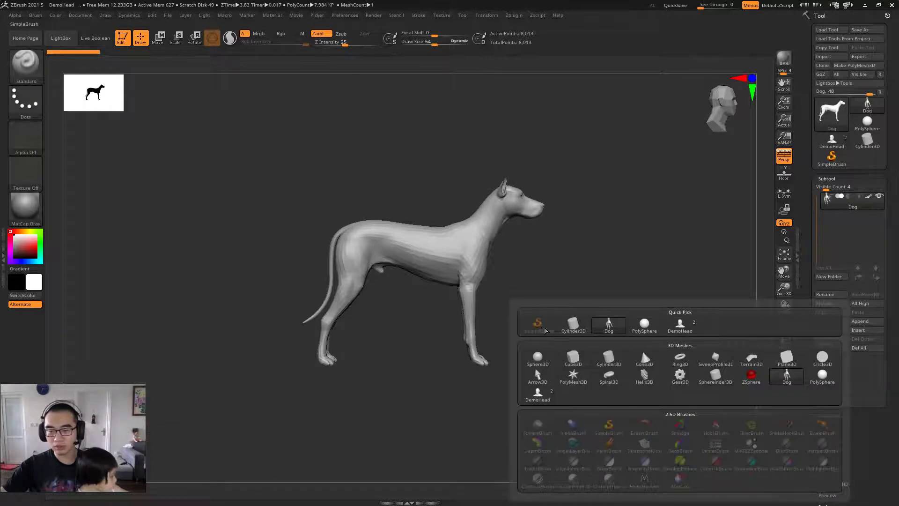
key(ctrl+shift+1)
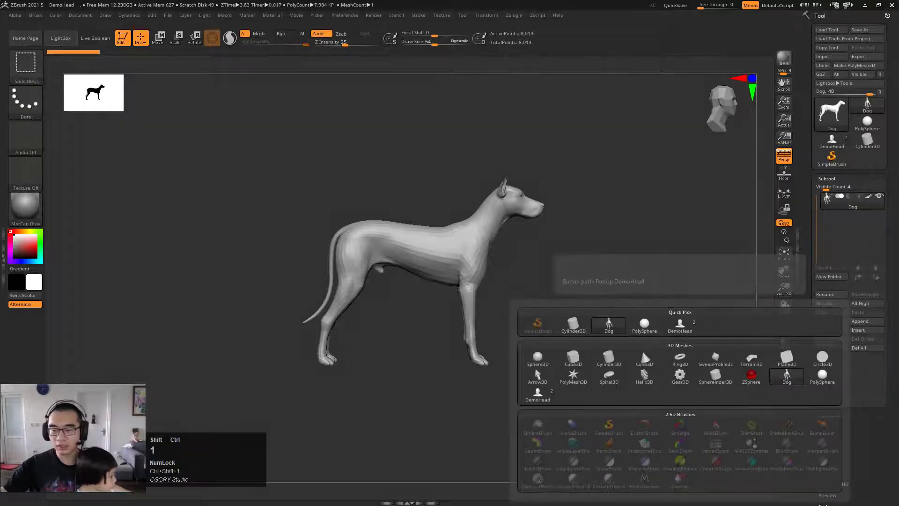
mouse_move(702, 318)
mouse_down()
mouse_move(701, 333)
mouse_move(779, 225)
mouse_move(862, 145)
mouse_up()
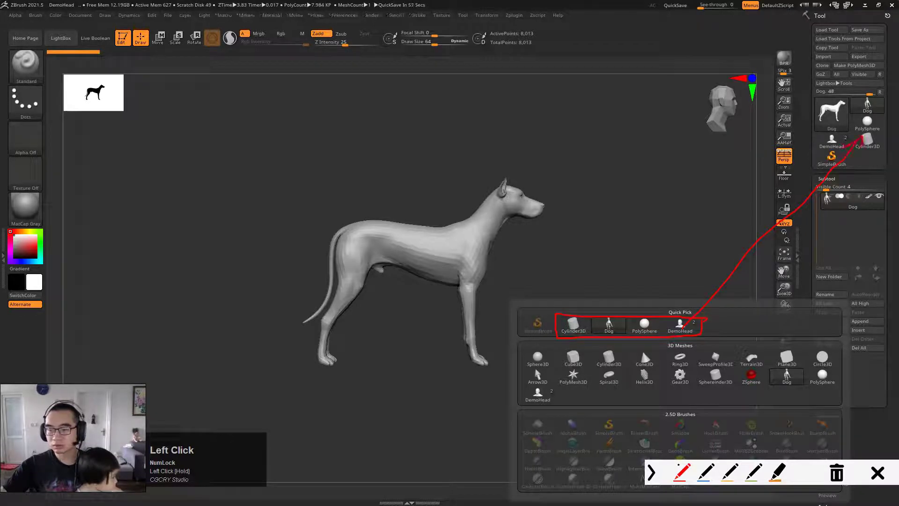
click(645, 322)
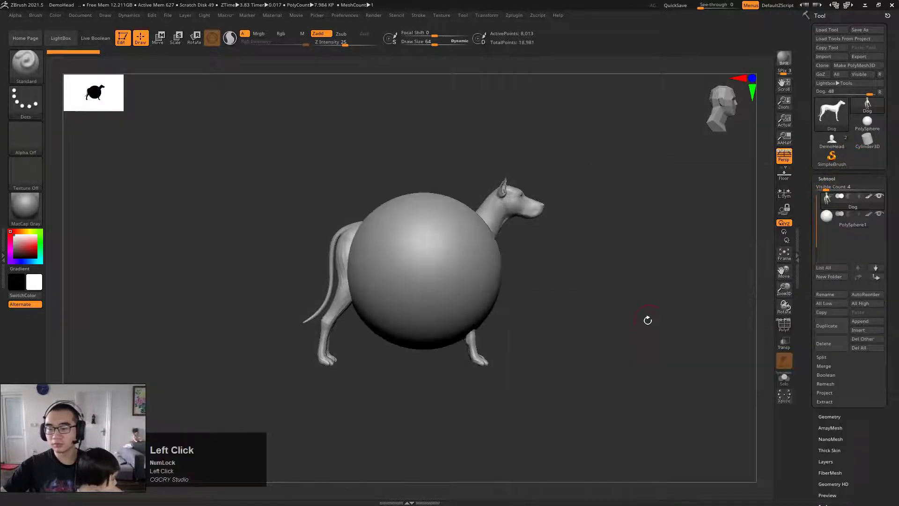
Select the appended sphere subtool and move it behind the dog's hindquarters, clear of its body.
alt+click(473, 290)
key(e)
drag(422, 271, 229, 270)
drag(468, 255, 451, 291)
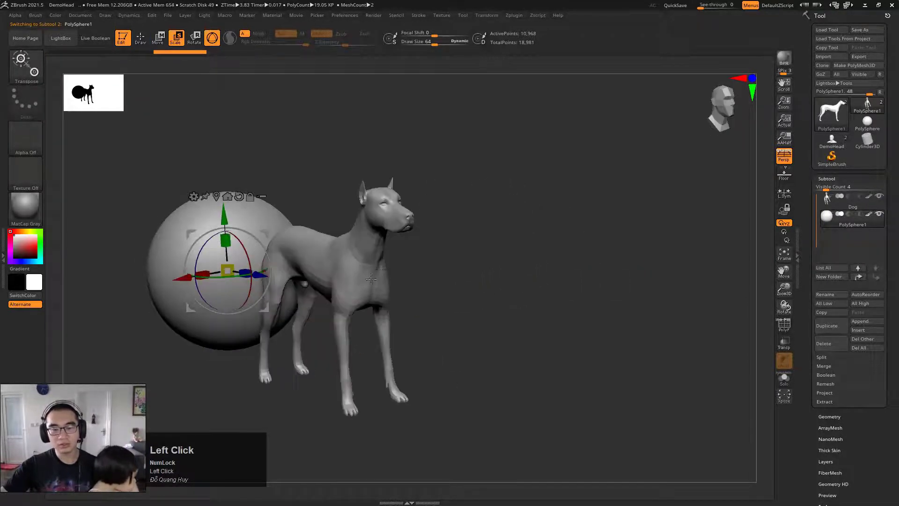
drag(370, 279, 323, 245)
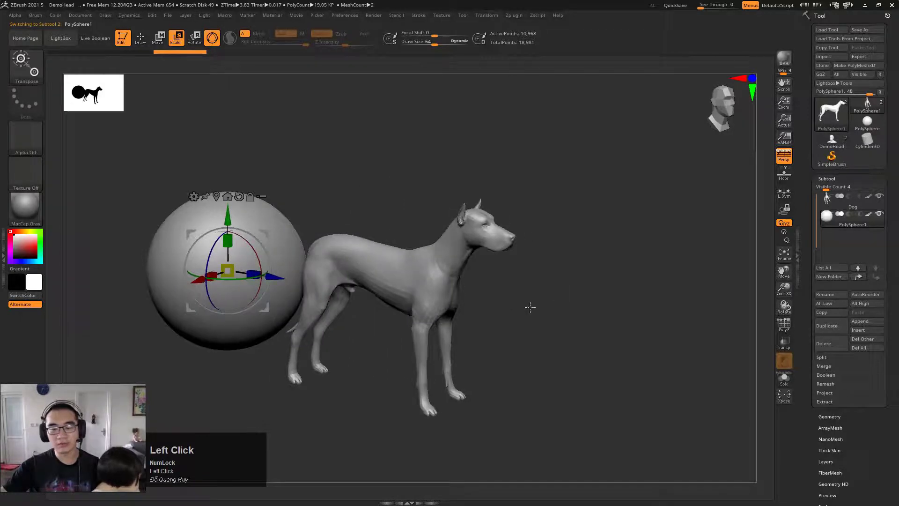
drag(530, 307, 608, 302)
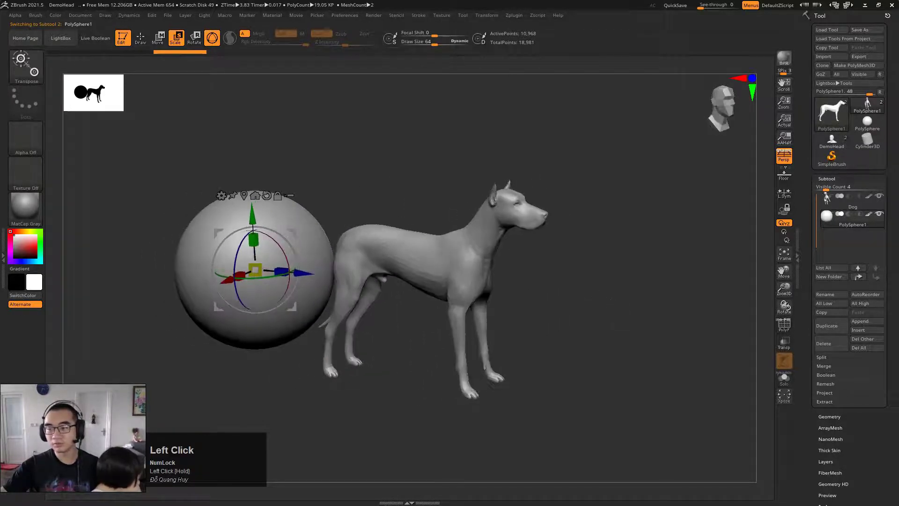
Append DemoHead as a third subtool and move the bust out to the side of the dog.
click(854, 322)
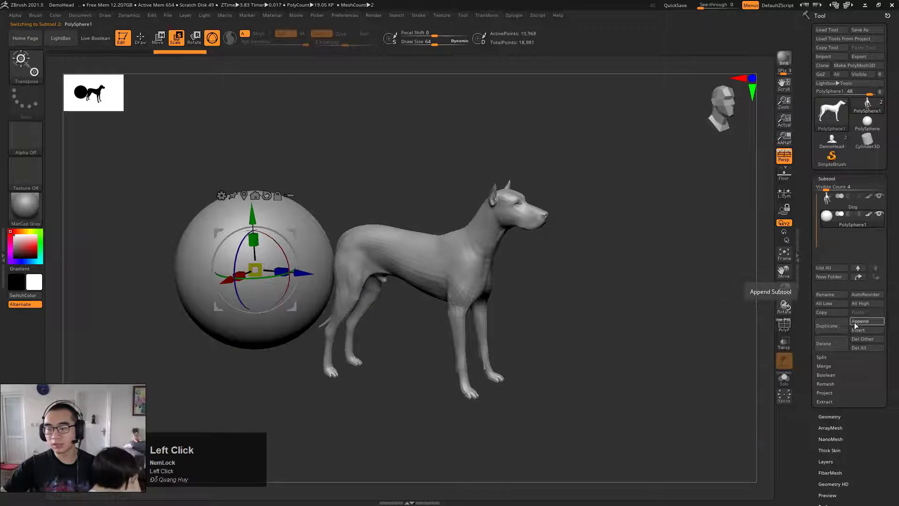
click(692, 323)
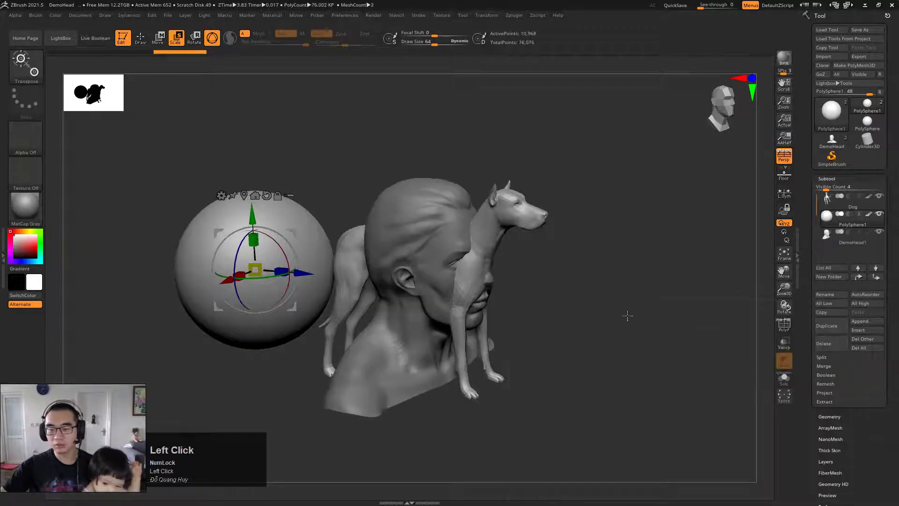
shift+drag(480, 348, 445, 340)
alt+click(448, 309)
drag(397, 270, 248, 269)
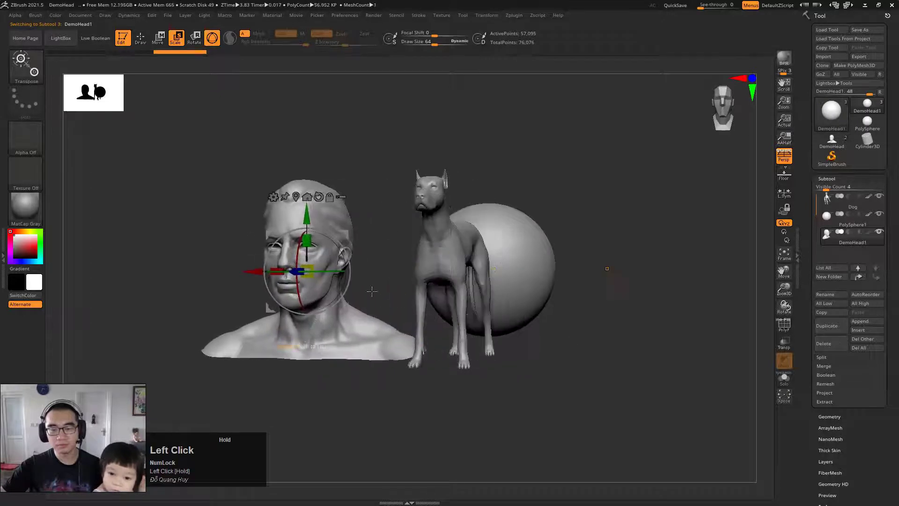
shift+drag(538, 342, 588, 358)
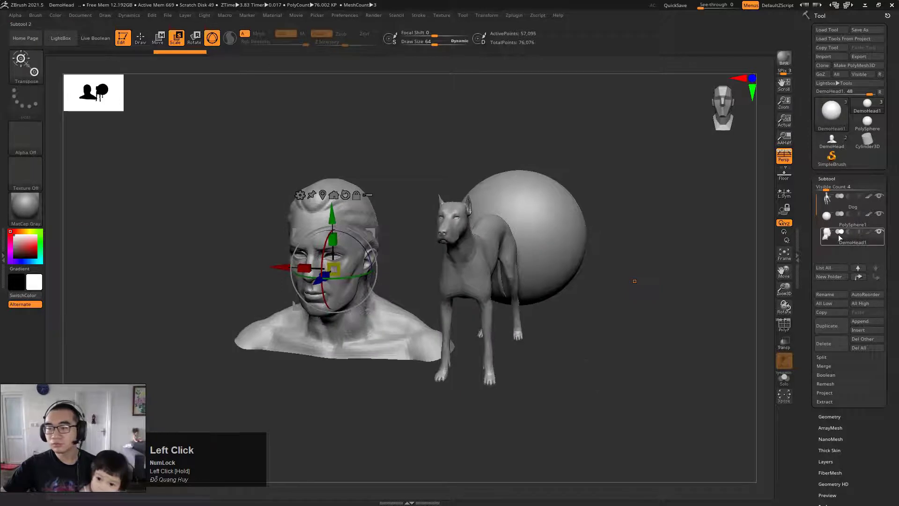
Make the original DemoHead tool active again, frame its face up close and reduce the brush draw size to about 44.
click(832, 140)
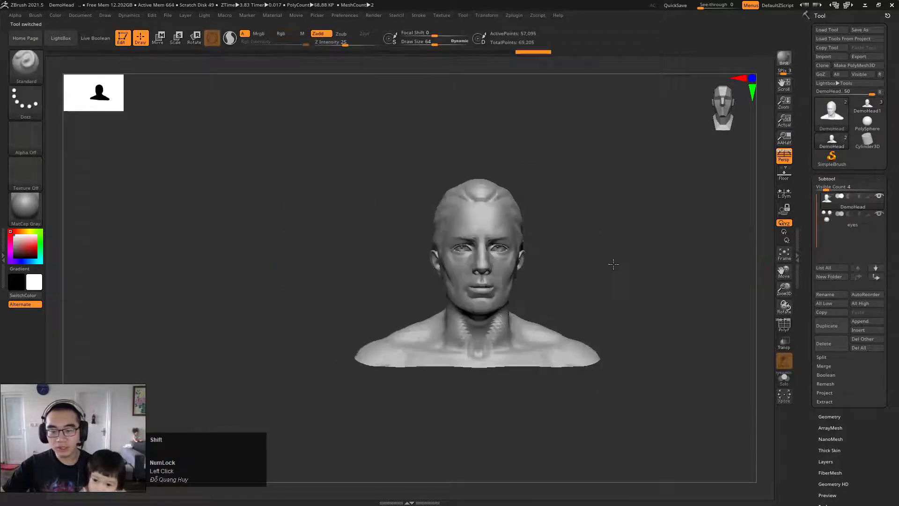
alt+drag(596, 256, 569, 235)
ctrl+right_drag(570, 235, 642, 243)
alt+drag(642, 243, 625, 299)
drag(625, 300, 641, 281)
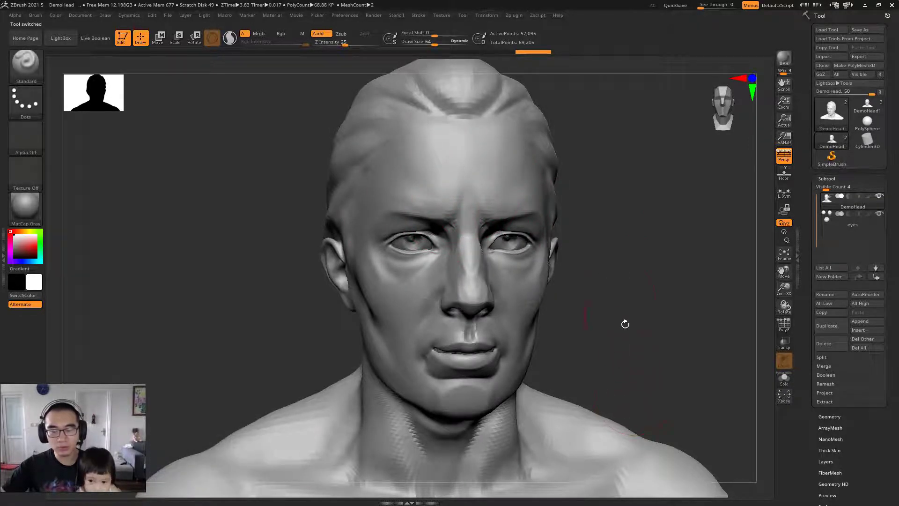
drag(625, 324, 521, 287)
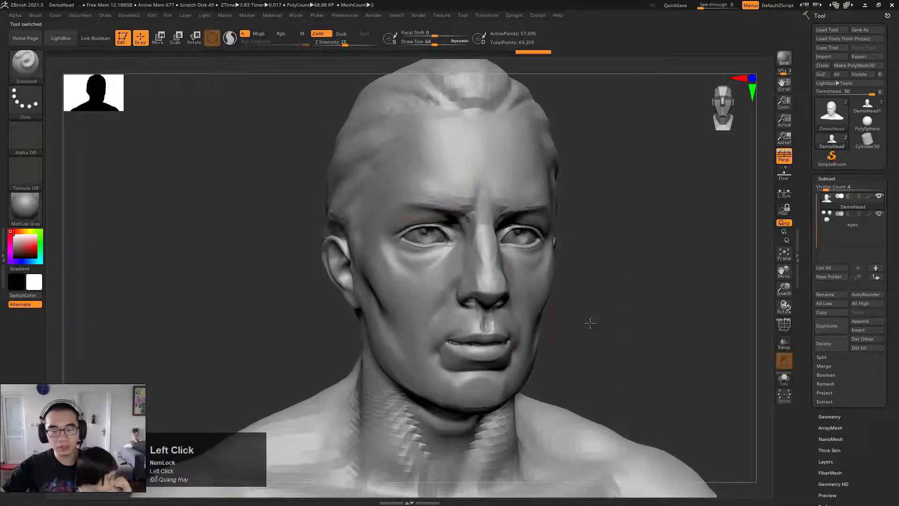
mouse_move(591, 321)
mouse_down()
mouse_move(388, 215)
mouse_move(440, 213)
mouse_up()
key(space)
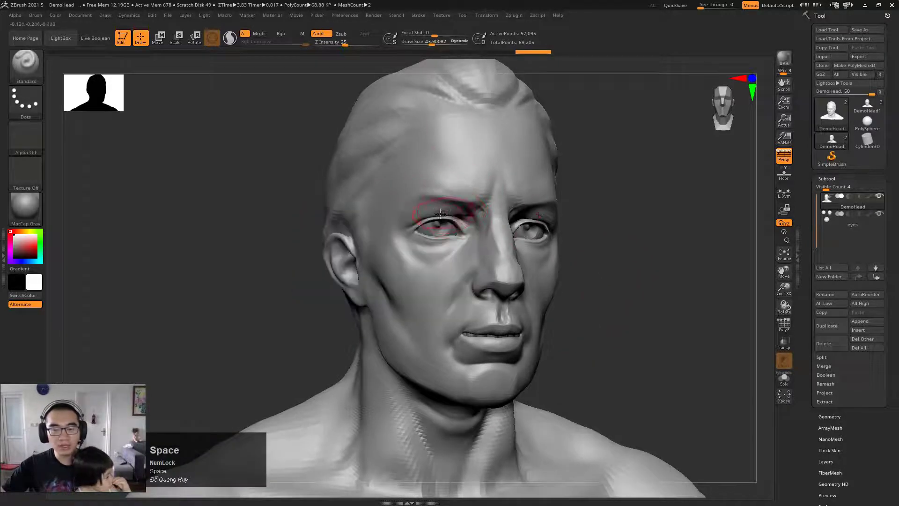
Switch the active subtool back and forth between the eyes and DemoHead by picking them directly on the model.
alt+click(435, 227)
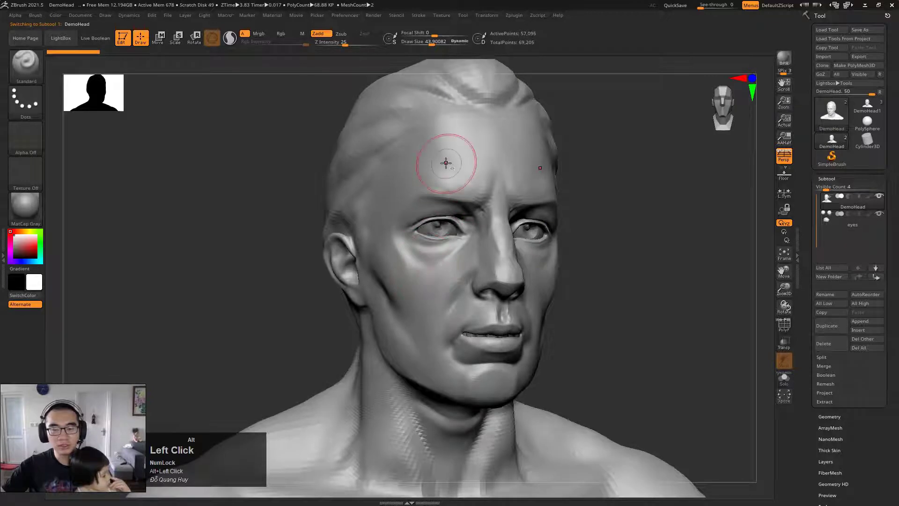
alt+click(429, 230)
alt+click(454, 173)
alt+click(433, 230)
alt+click(442, 207)
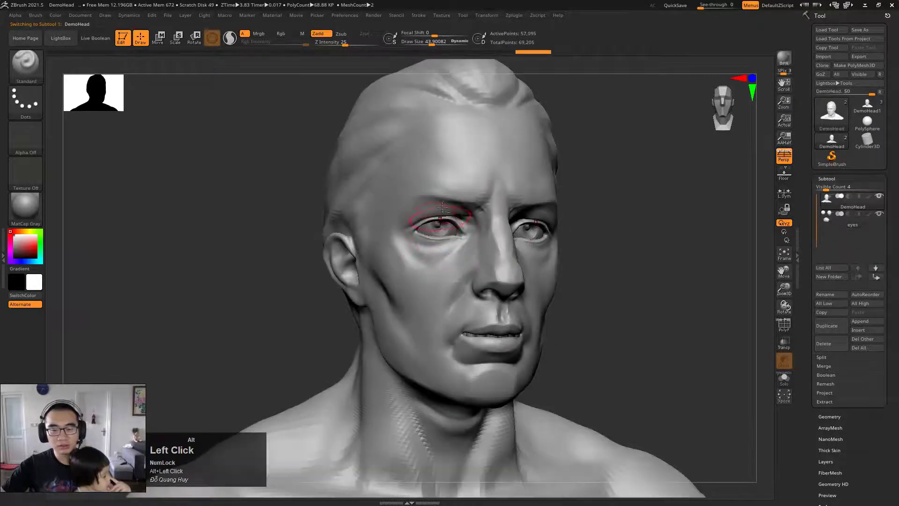
alt+click(432, 230)
alt+click(450, 181)
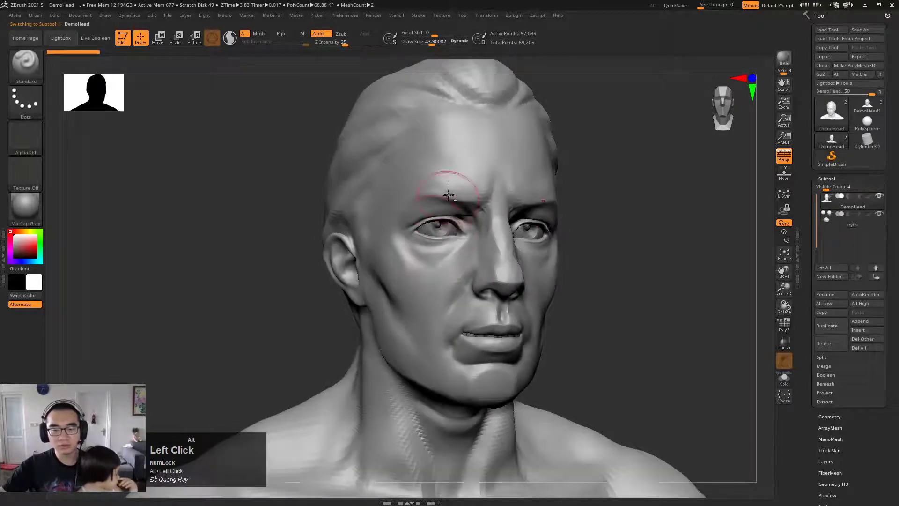
alt+click(436, 228)
alt+click(445, 171)
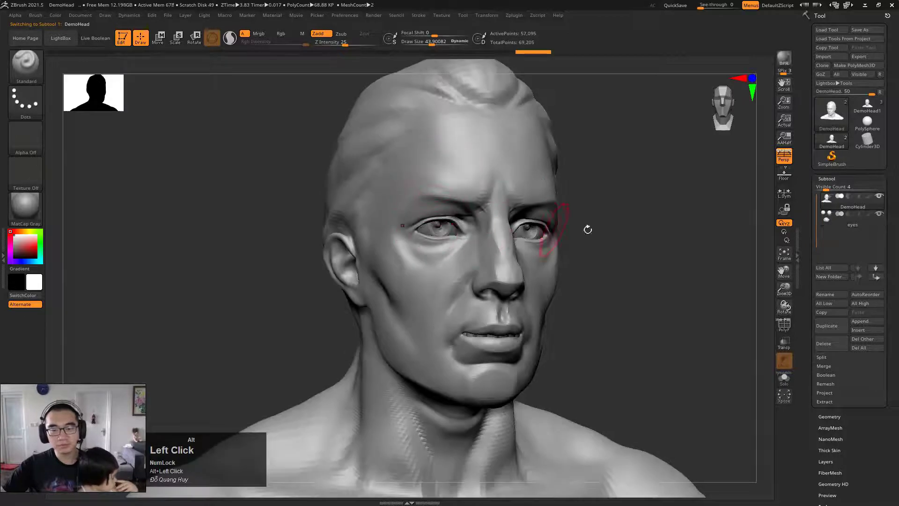
Open the DemoSoldier sample project without saving the changes to the current project.
drag(638, 223, 627, 222)
key(comma)
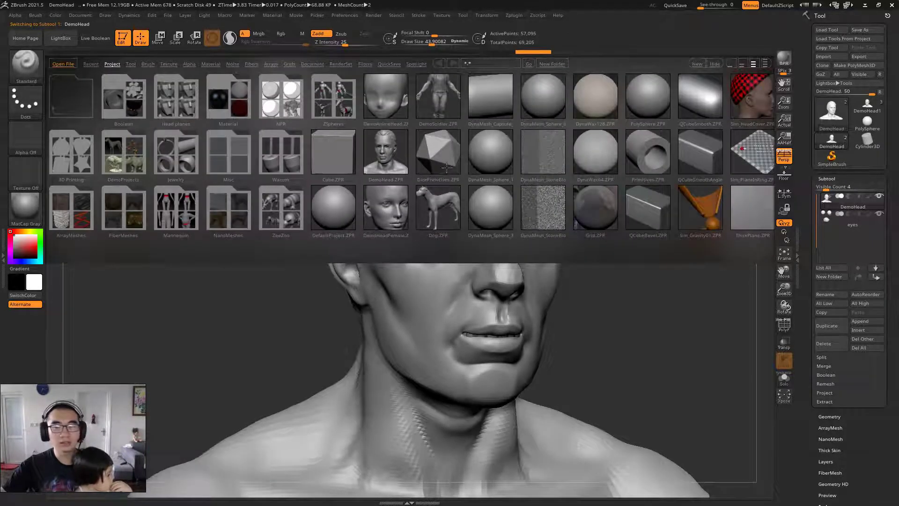
double_click(438, 102)
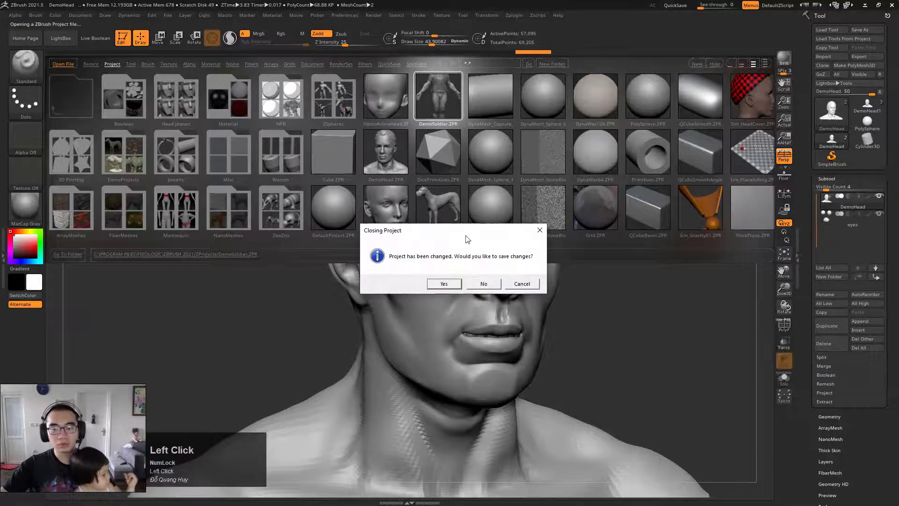
click(482, 285)
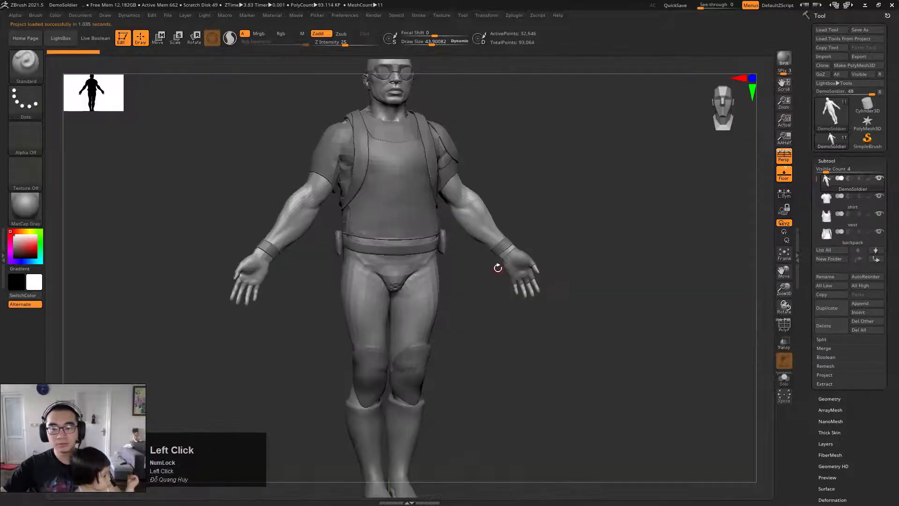
Frame the soldier's upper body and switch the active subtool to the backpack, the vest and finally the goggles by picking them on the model.
shift+drag(640, 175, 626, 174)
alt+drag(565, 190, 586, 257)
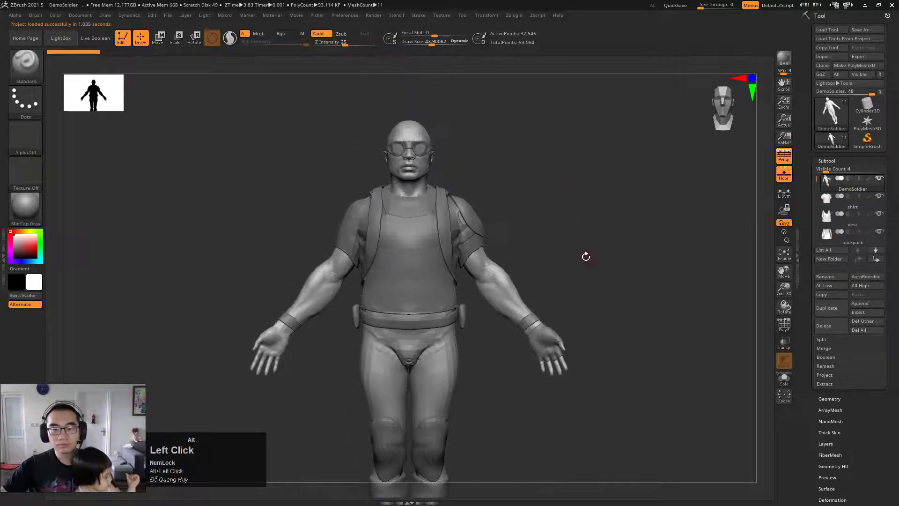
ctrl+right_drag(500, 198, 547, 234)
alt+drag(598, 189, 608, 249)
drag(557, 229, 613, 220)
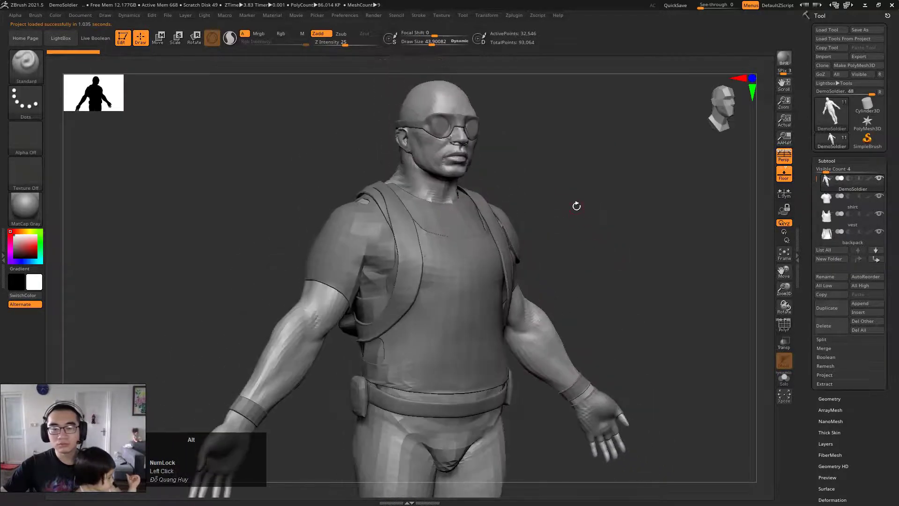
alt+drag(529, 169, 552, 223)
ctrl+right_drag(552, 223, 612, 147)
alt+drag(612, 146, 463, 134)
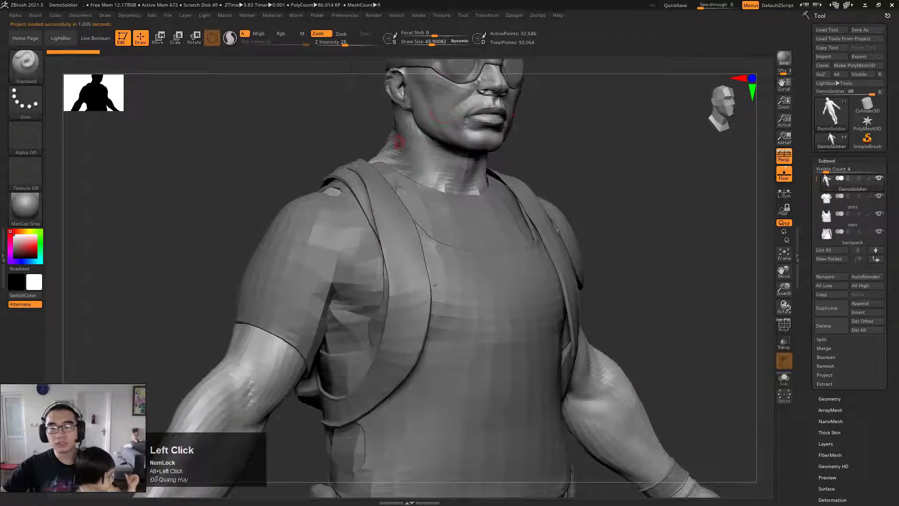
alt+drag(616, 203, 617, 233)
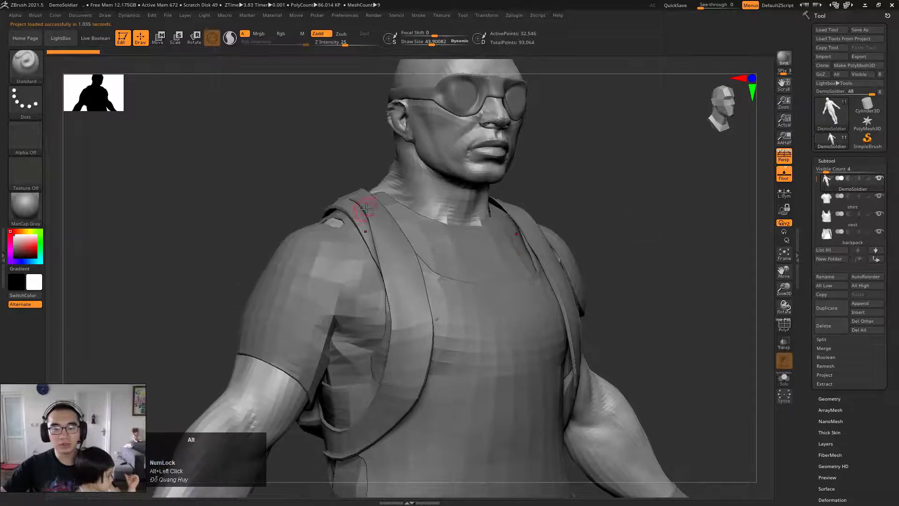
alt+click(366, 209)
alt+click(435, 301)
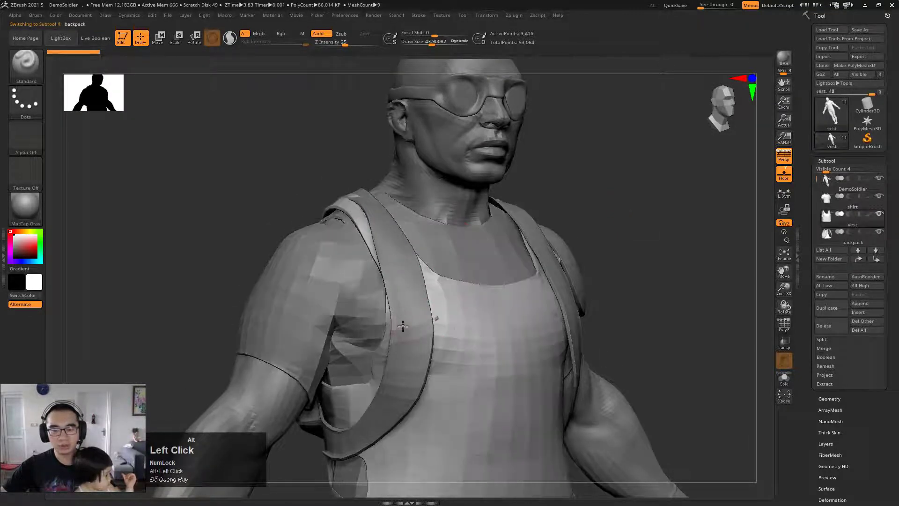
alt+click(451, 134)
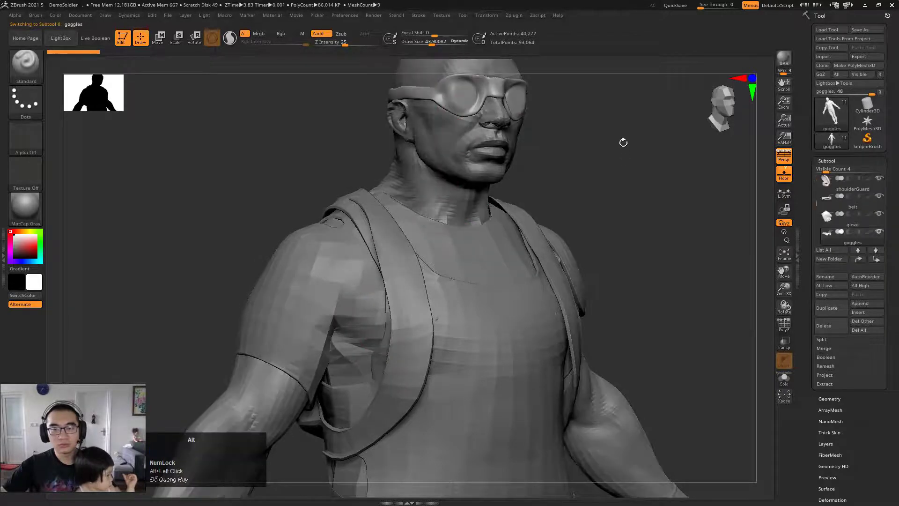
Switch the active subtool among the soldier's bare body, backpack straps and vest by picking them around the torso.
drag(622, 140, 683, 70)
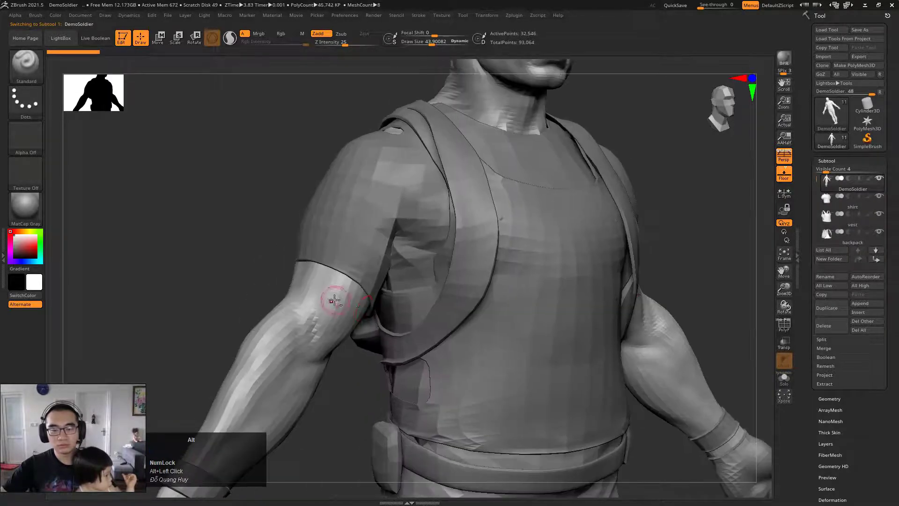
alt+click(381, 271)
alt+click(473, 193)
alt+click(573, 239)
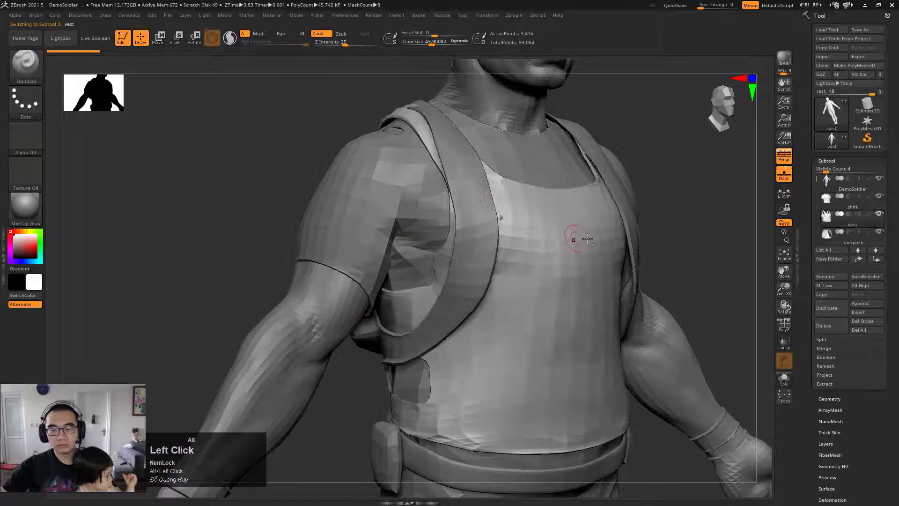
alt+click(626, 231)
From the front view, pick the shirt, forearm, wristband and glove in turn, ending with the glove as active subtool.
shift+drag(688, 220, 650, 220)
alt+drag(753, 228, 577, 139)
alt+click(428, 176)
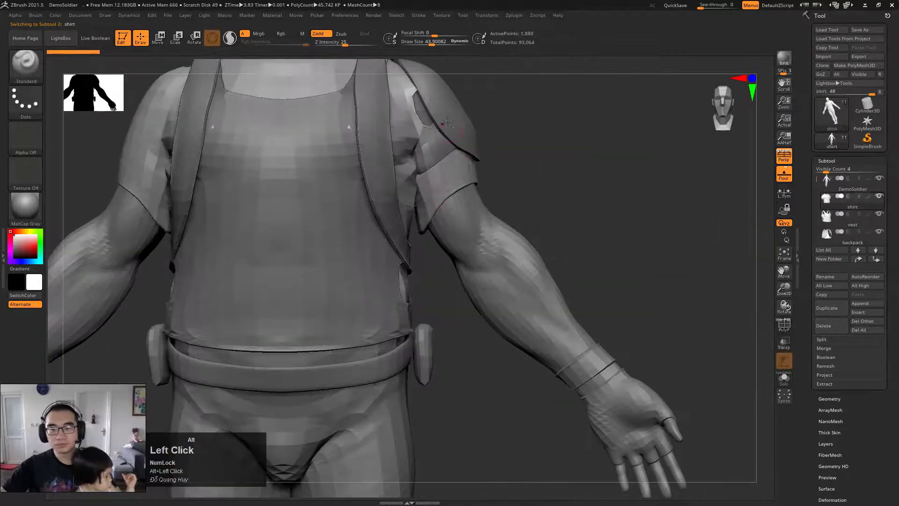
alt+click(515, 262)
alt+click(607, 369)
alt+click(628, 402)
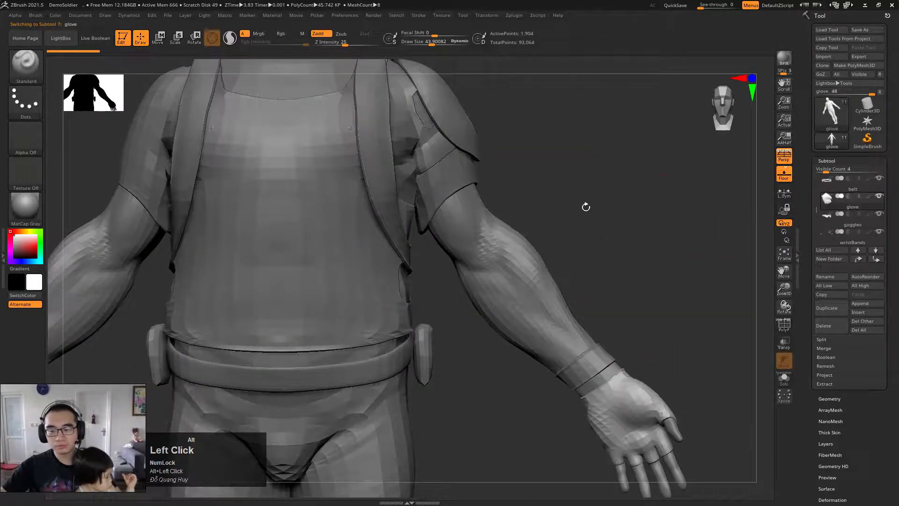
Make the belt the active subtool by picking it on the soldier's waist.
alt+right_drag(585, 207, 740, 185)
ctrl+right_drag(739, 185, 562, 187)
alt+click(503, 349)
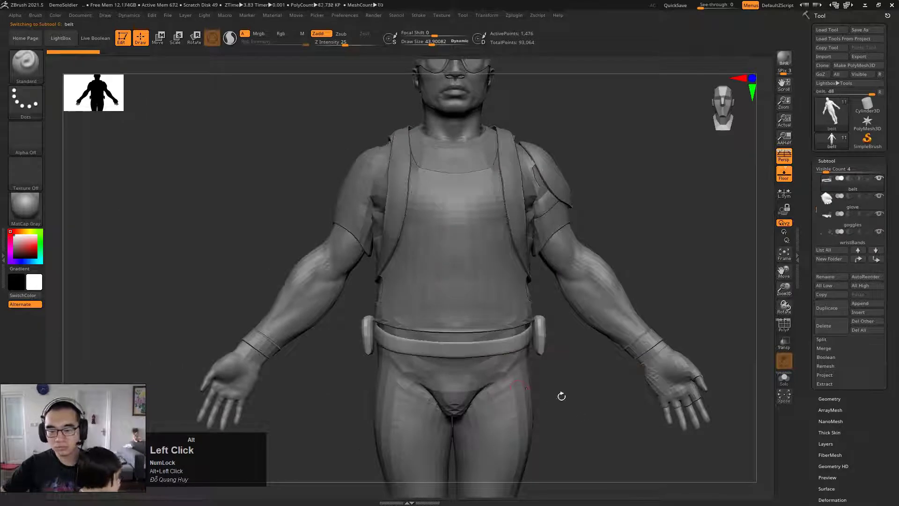
alt+drag(588, 409, 591, 391)
right_drag(684, 193, 634, 248)
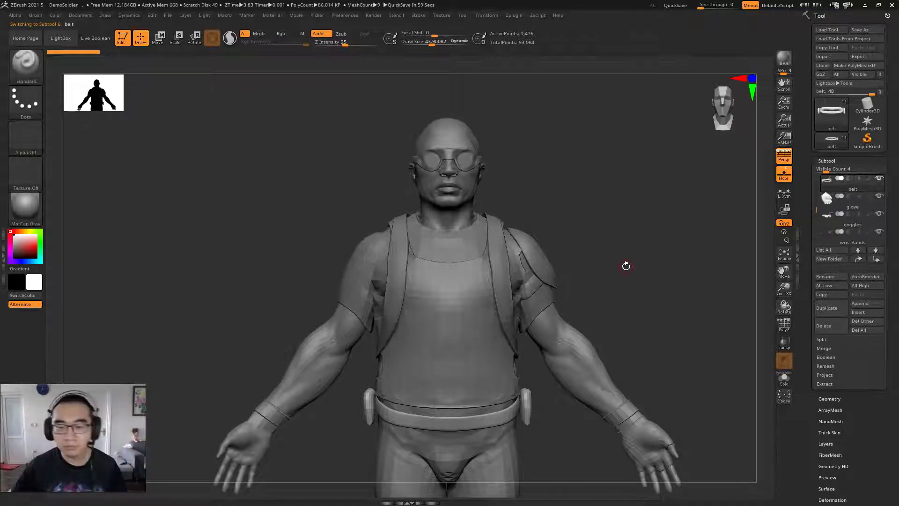
alt+drag(601, 267, 628, 231)
alt+drag(660, 190, 651, 212)
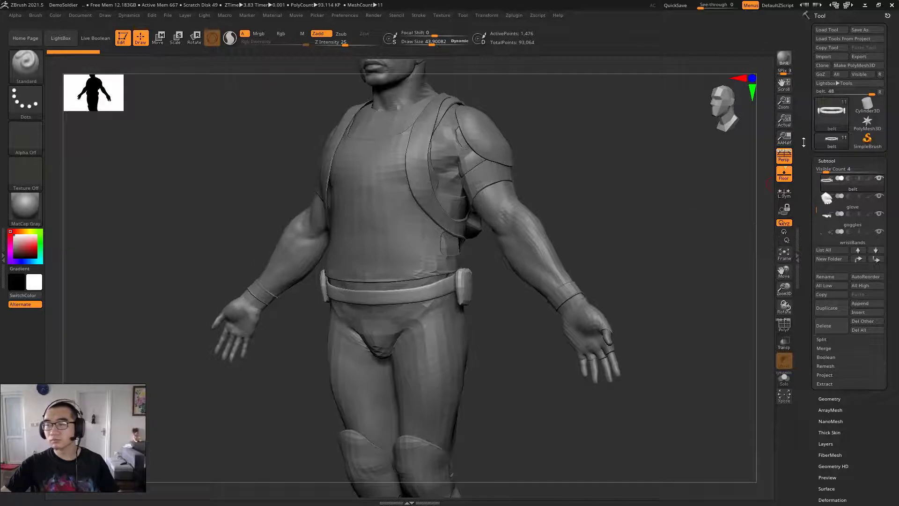
Bring up the Save Project dialog and cancel it, and do the same with the Load Project dialog, declining to save changes.
key(ctrl)
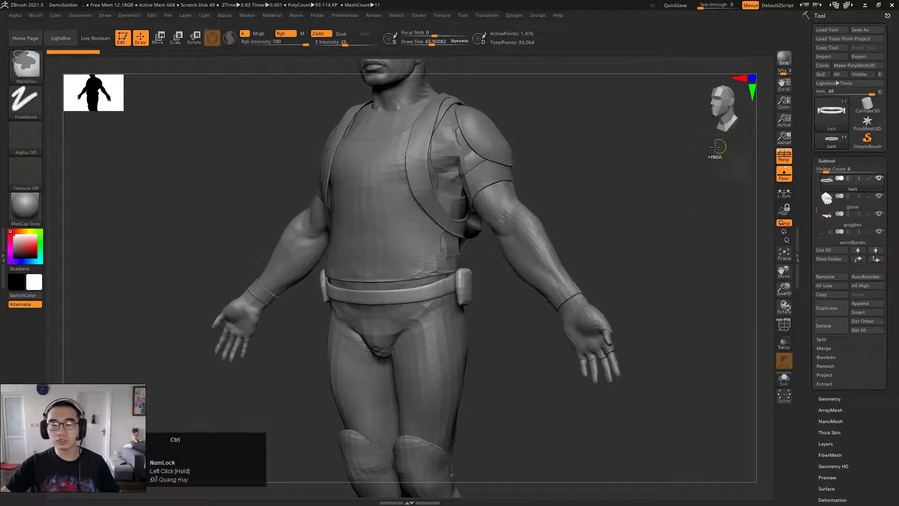
key(ctrl+s)
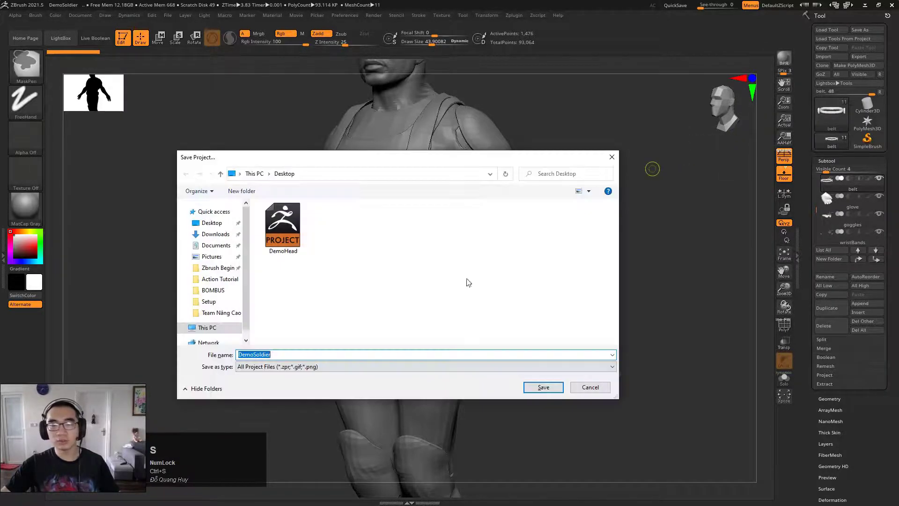
click(590, 387)
key(ctrl+o)
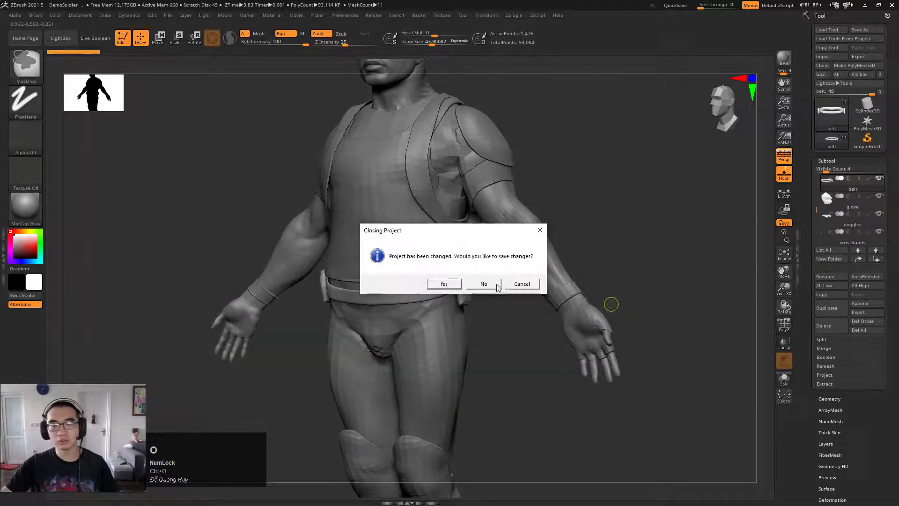
click(483, 284)
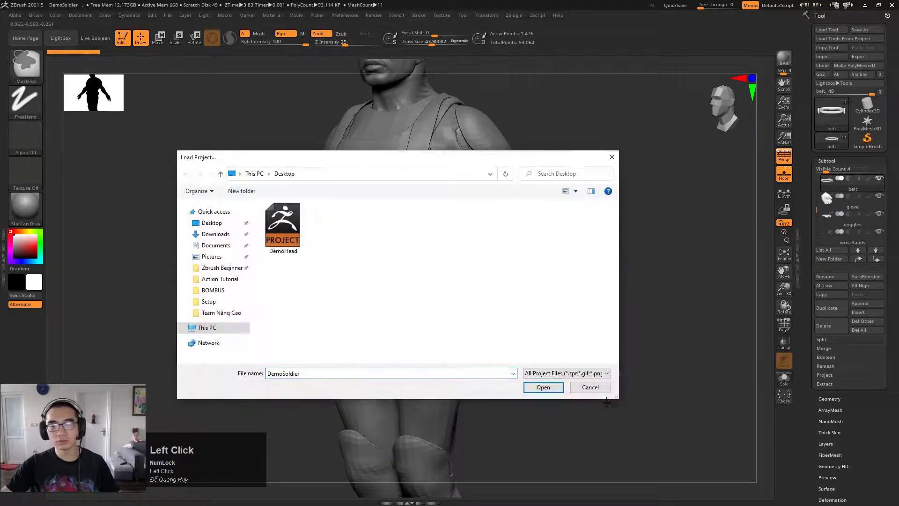
click(599, 392)
shift+drag(626, 246, 608, 283)
ctrl+right_drag(618, 244, 575, 261)
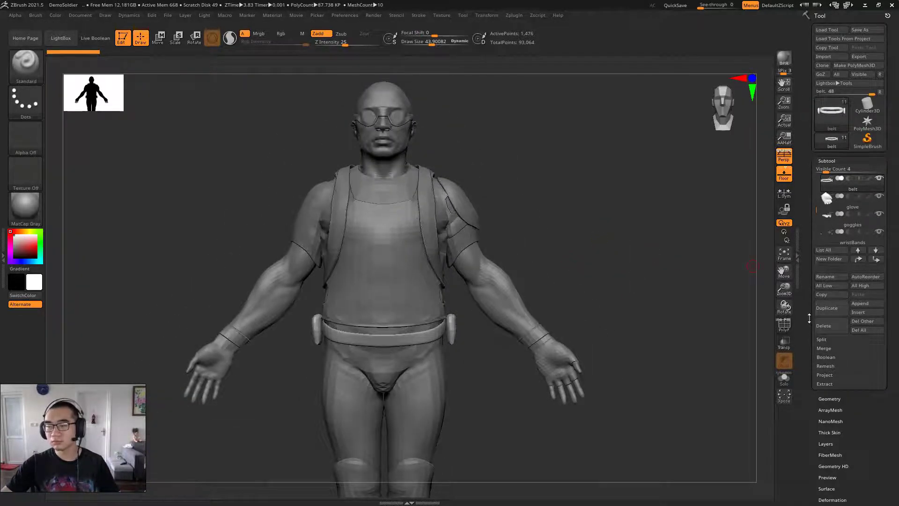
mouse_move(808, 327)
mouse_down()
mouse_move(807, 283)
mouse_move(806, 323)
mouse_up()
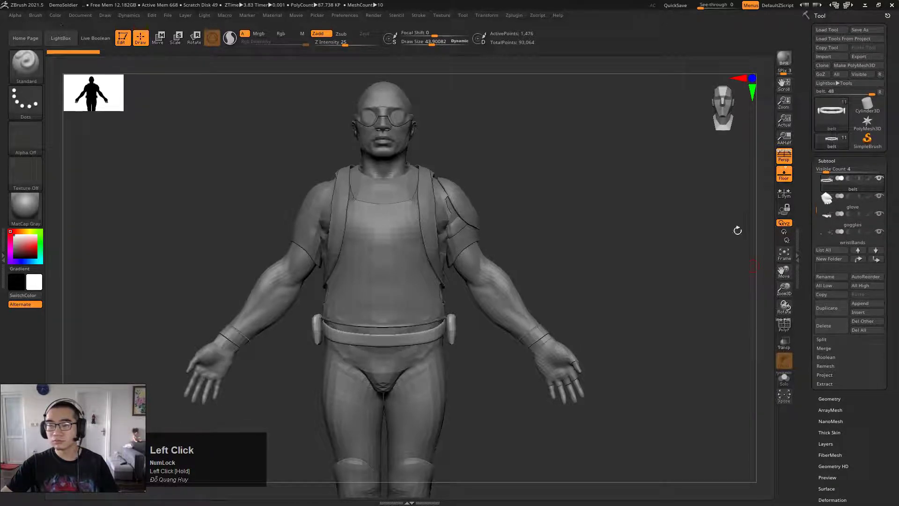
drag(661, 256, 638, 248)
alt+drag(591, 219, 591, 237)
ctrl+right_drag(592, 237, 573, 239)
alt+drag(574, 239, 581, 208)
ctrl+right_drag(593, 238, 557, 251)
drag(557, 251, 547, 241)
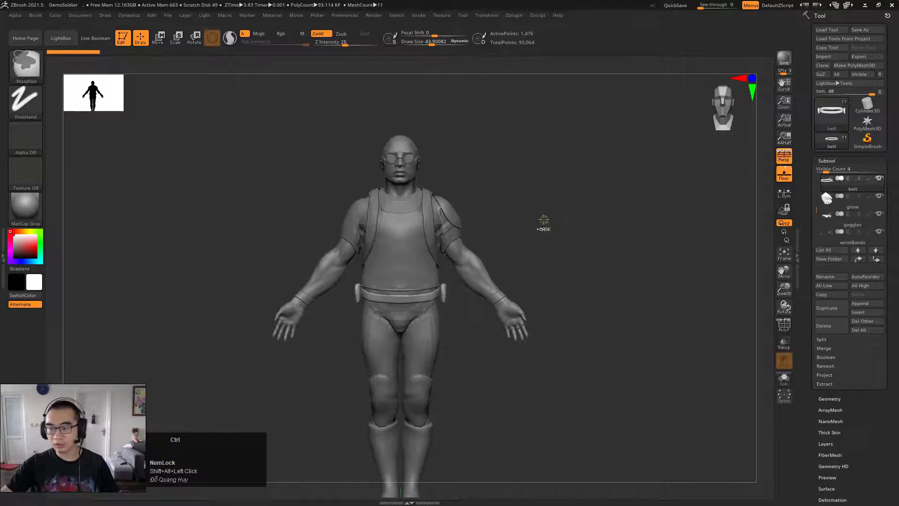
ctrl+right_drag(543, 223, 579, 196)
drag(579, 196, 505, 199)
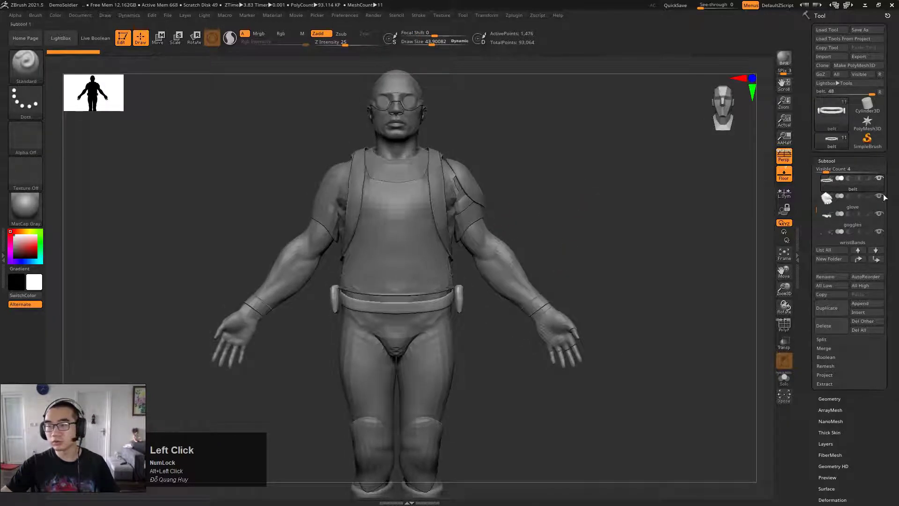
Bring the shirt entry into view among the subtools and switch the active tool between Cylinder3D, PolyMesh3D and the soldier, ending on the soldier.
drag(816, 207, 814, 179)
mouse_move(586, 195)
alt+right_down()
mouse_move(581, 214)
mouse_move(597, 202)
alt+right_up()
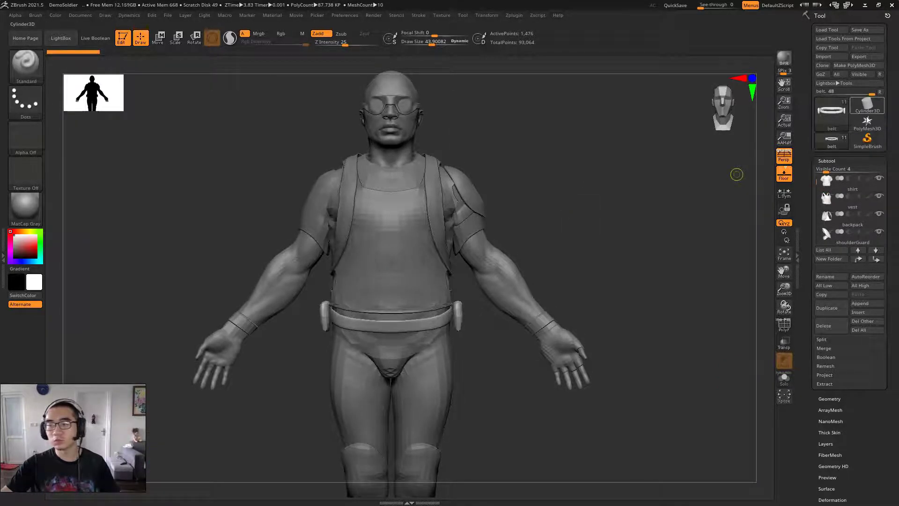
click(865, 107)
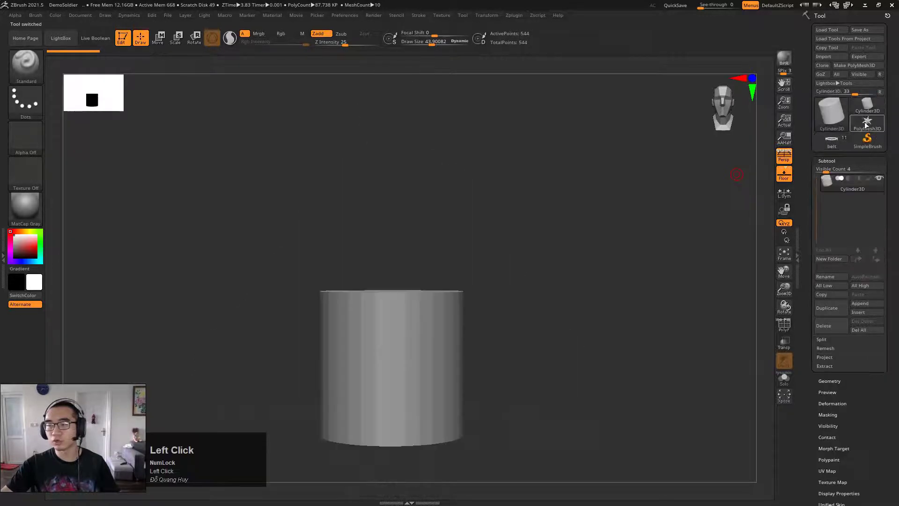
click(866, 123)
click(837, 139)
click(867, 121)
click(867, 105)
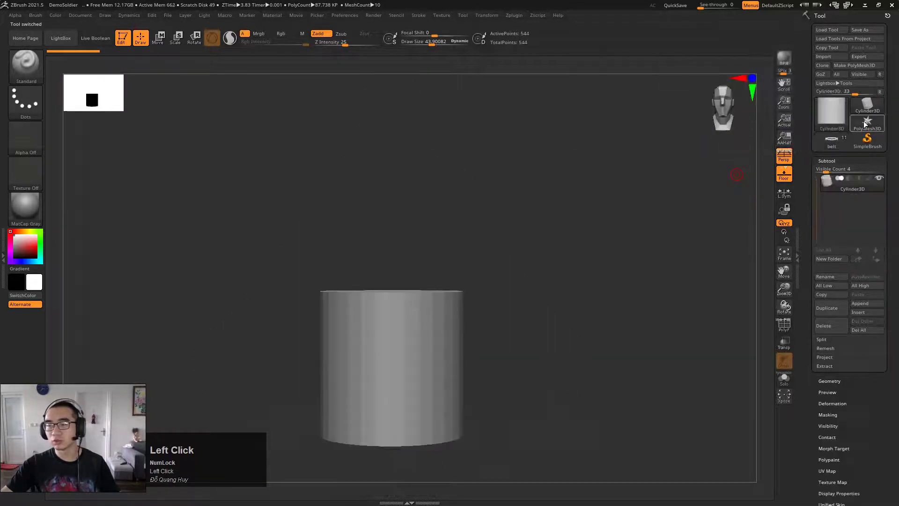
click(867, 121)
click(849, 137)
click(867, 121)
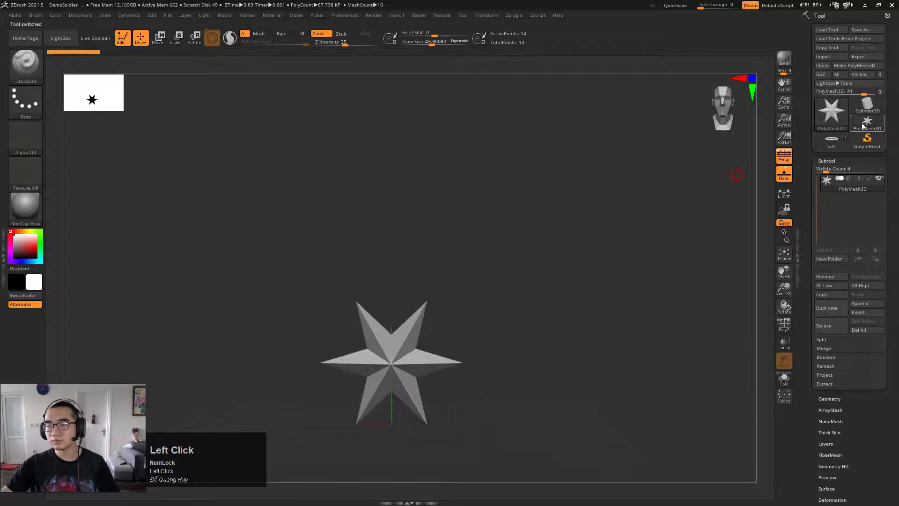
click(842, 139)
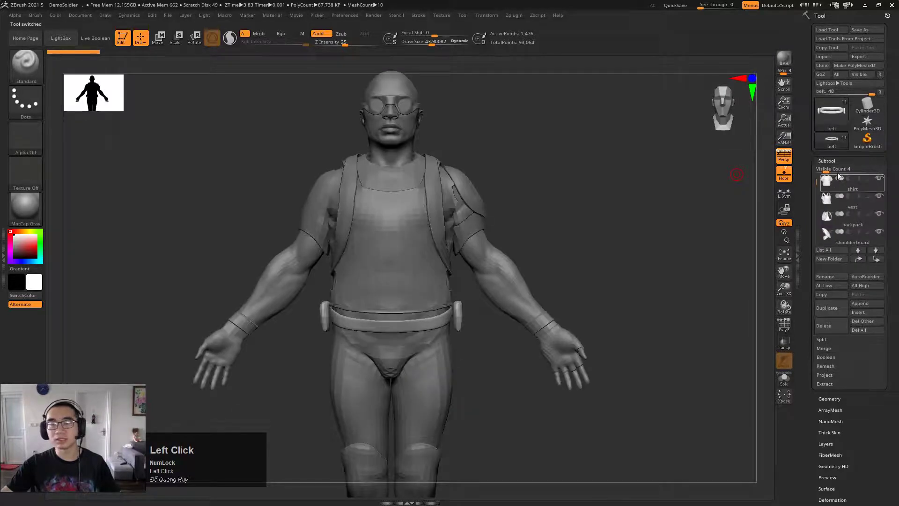
Cycle through the PolyMesh3D star, the cylinder and the multi-part soldier tool several more times, finishing on the soldier.
click(867, 121)
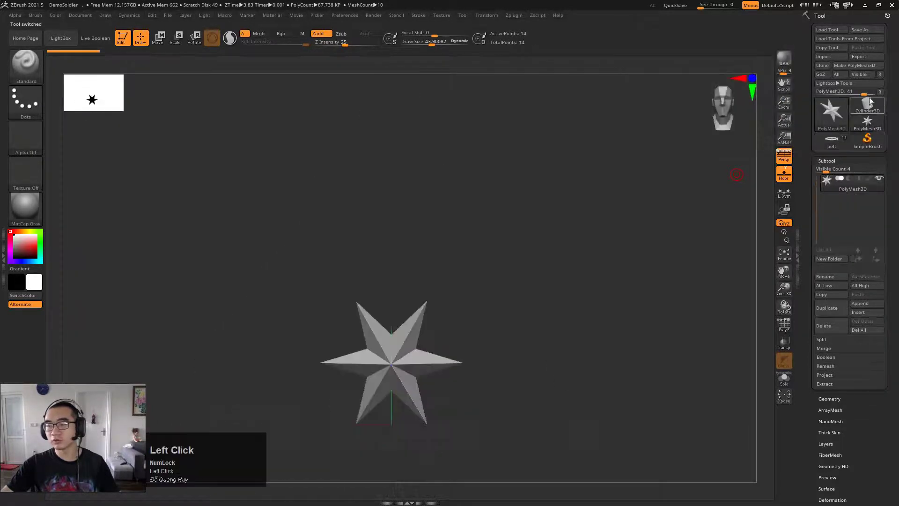
click(868, 103)
click(866, 121)
click(845, 138)
click(865, 122)
click(868, 104)
click(866, 122)
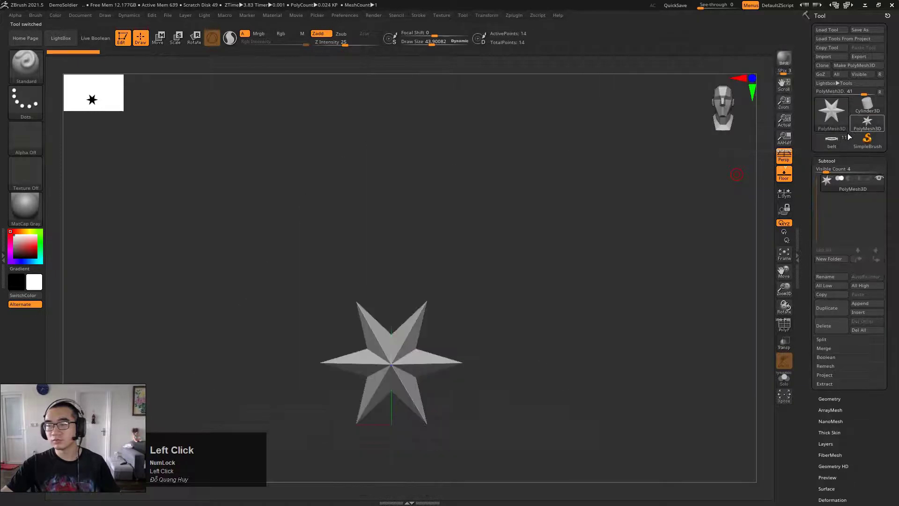
click(843, 138)
click(867, 105)
click(867, 121)
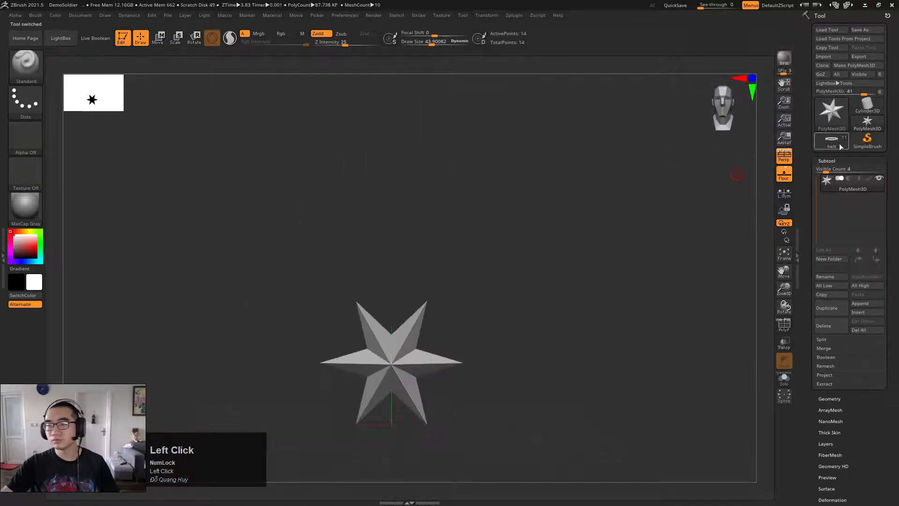
click(840, 146)
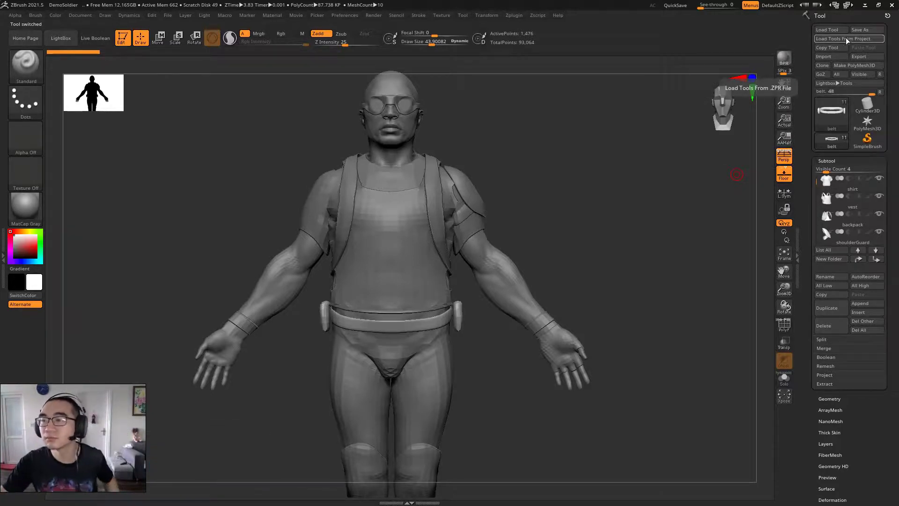
mouse_move(666, 58)
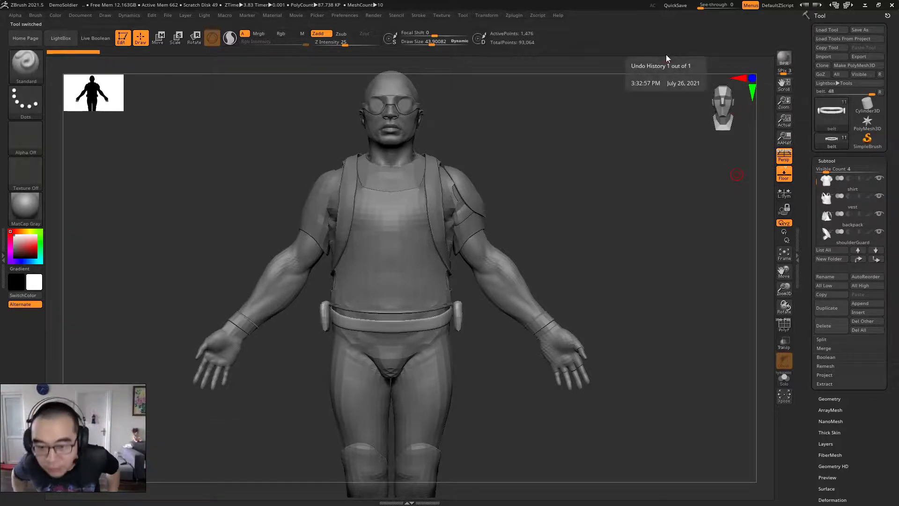